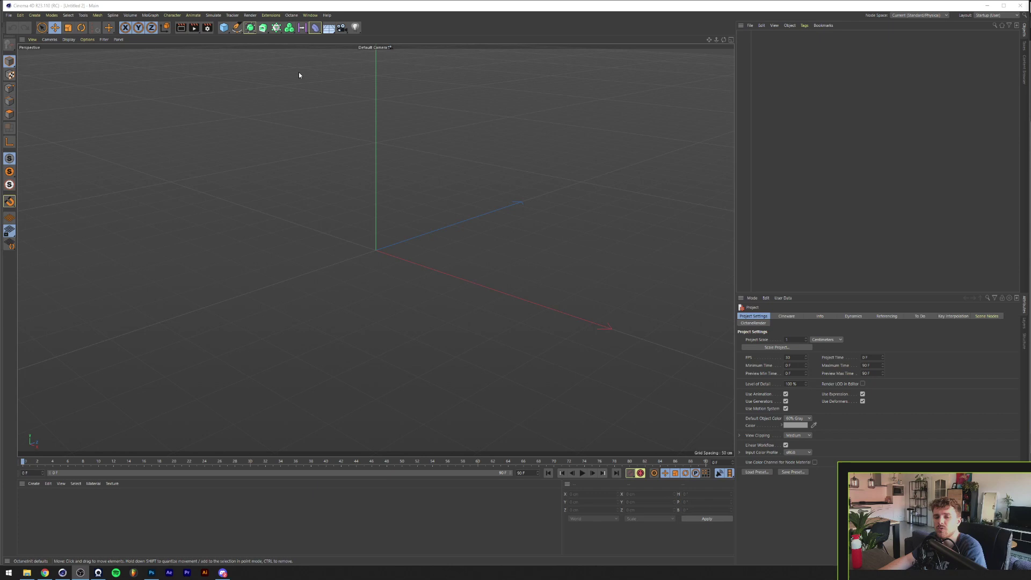
Step: Create a Rectangle spline 5 cm wide and 2 cm high, and enable rounding on its corners
{"action": "left_click", "coordinate": [237, 29]}
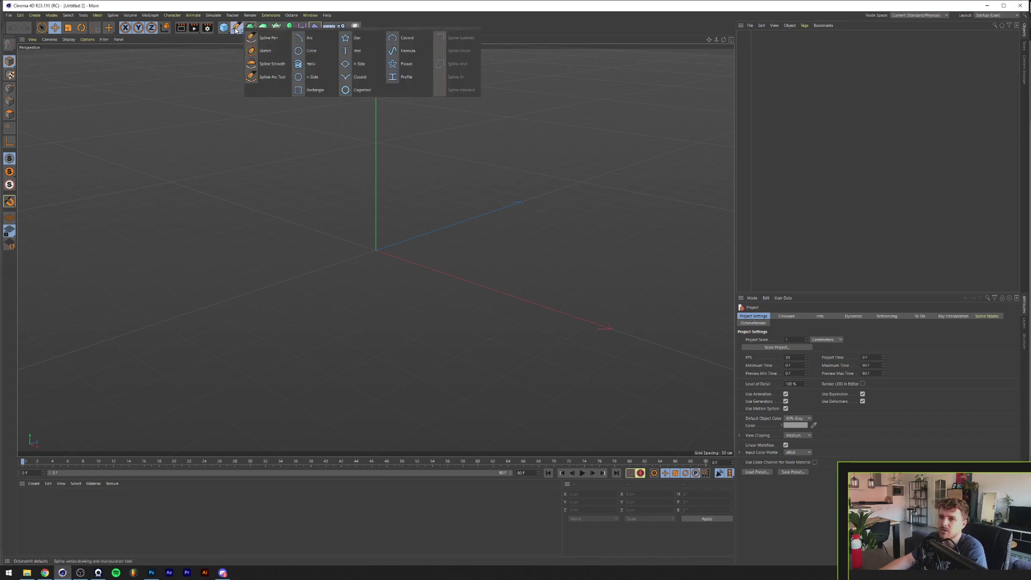
{"action": "left_click", "coordinate": [314, 90]}
{"action": "left_click", "coordinate": [790, 333]}
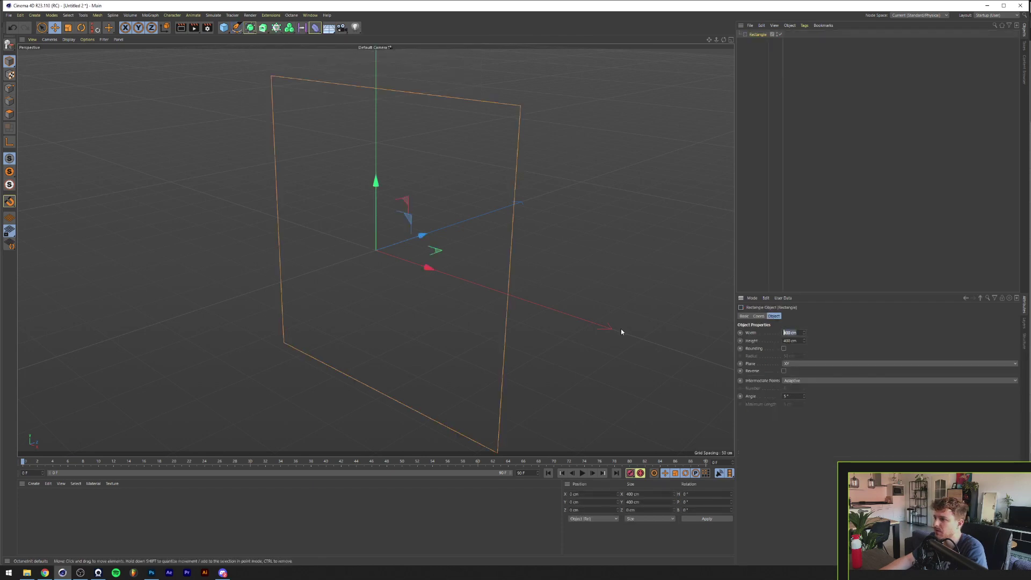
{"action": "type", "text": "5"}
{"action": "key", "text": "Tab"}
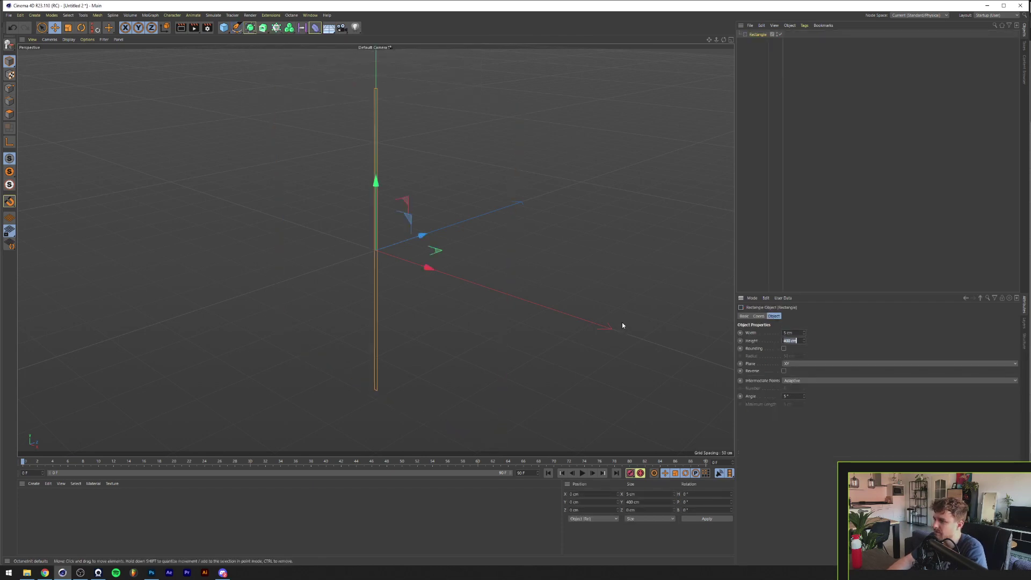
{"action": "type", "text": "2"}
{"action": "key", "text": "Return"}
{"action": "left_click_drag", "start_coordinate": [367, 254], "coordinate": [420, 228]}
{"action": "key", "text": "ctrl+z"}
{"action": "scroll", "coordinate": [410, 285], "scroll_direction": "up", "scroll_amount": 4}
{"action": "scroll", "coordinate": [395, 268], "scroll_direction": "up", "scroll_amount": 2}
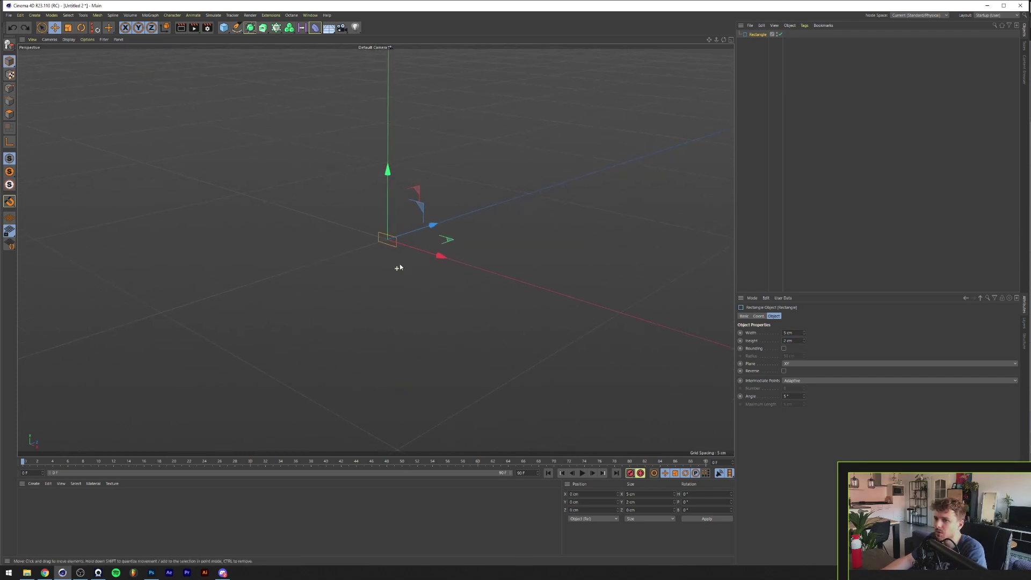
{"action": "left_click", "coordinate": [784, 349]}
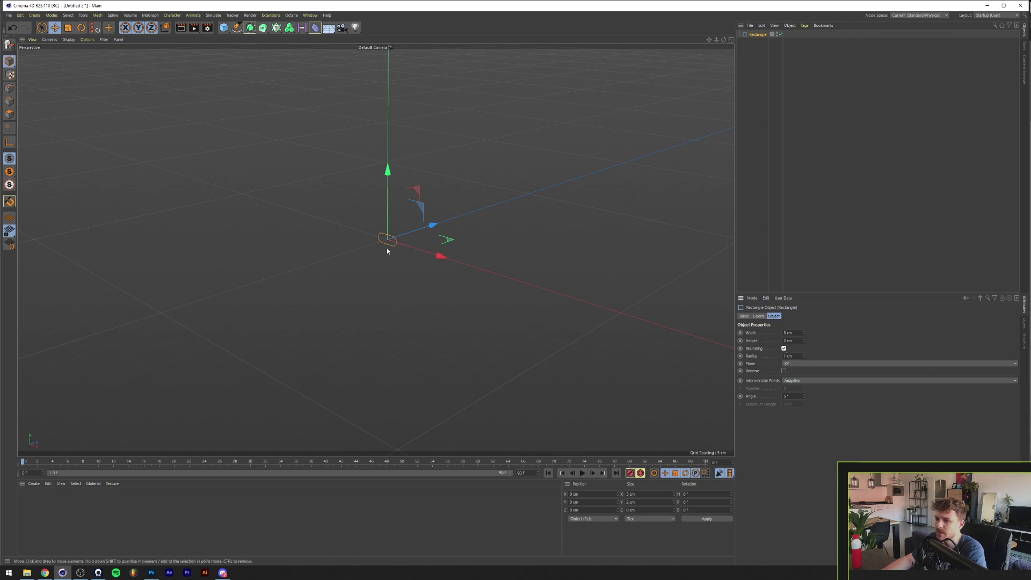
Step: Nest the rectangle under a Sweep generator and add a Circle spline with a 1 cm radius as the sweep profile
{"action": "left_click", "coordinate": [262, 27]}
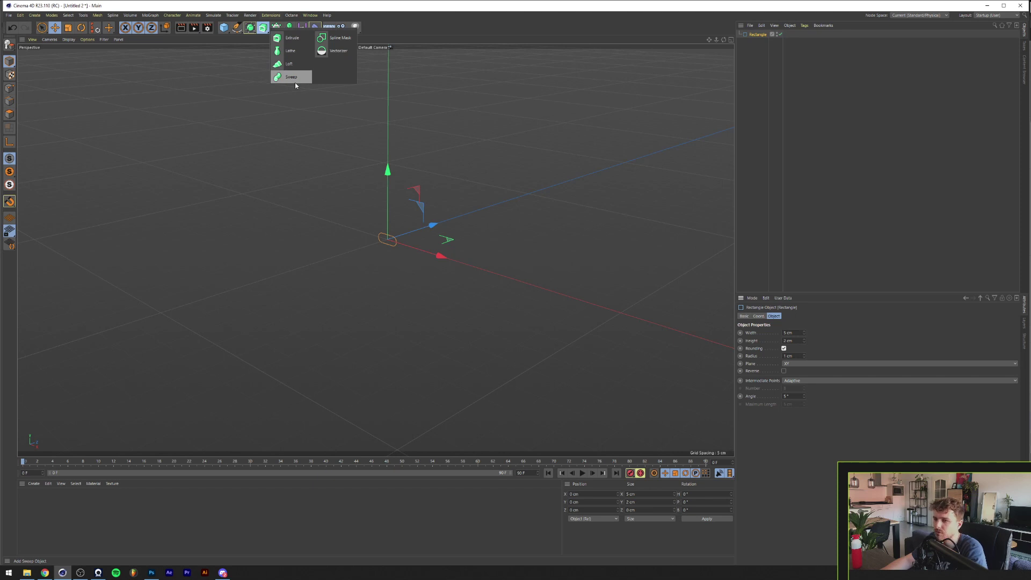
{"action": "left_click", "coordinate": [295, 82], "text": "alt"}
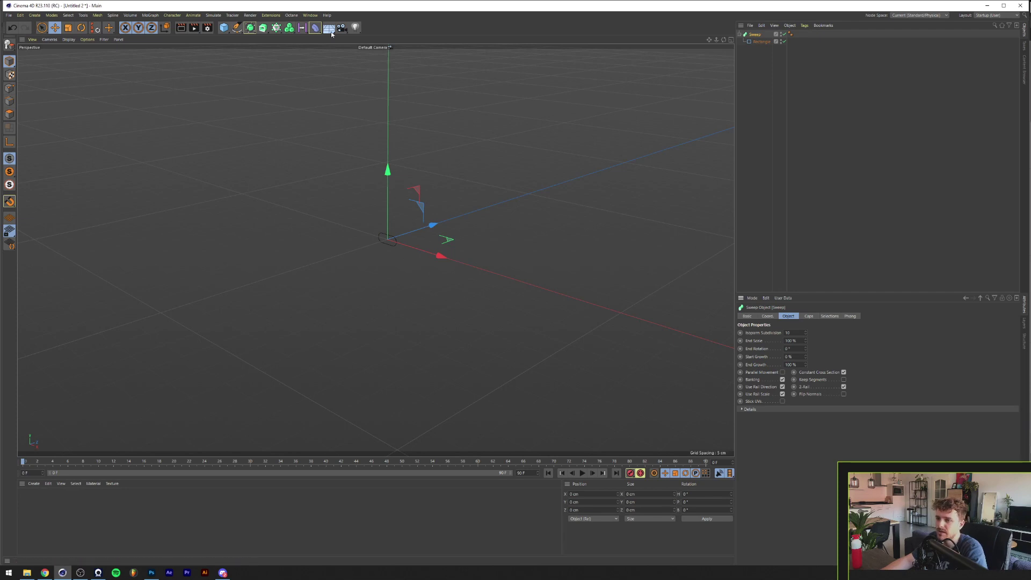
{"action": "left_click", "coordinate": [237, 28]}
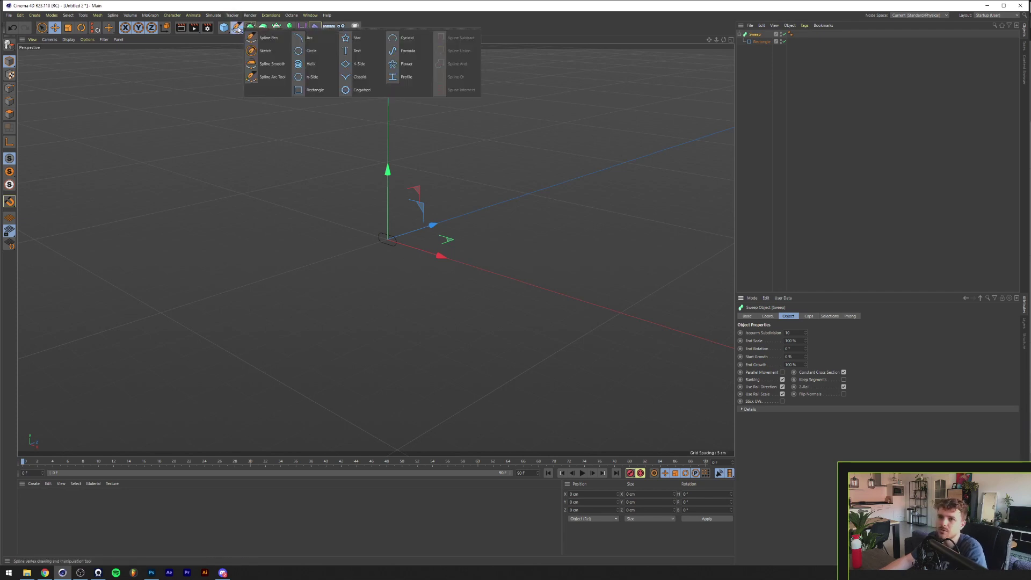
{"action": "left_click", "coordinate": [304, 52], "text": "shift"}
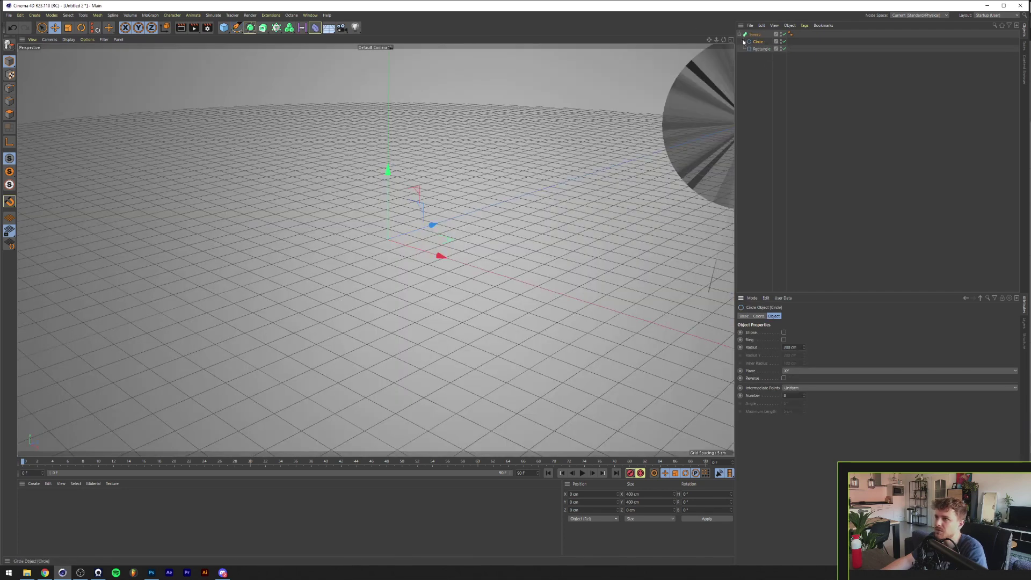
{"action": "left_click", "coordinate": [797, 347]}
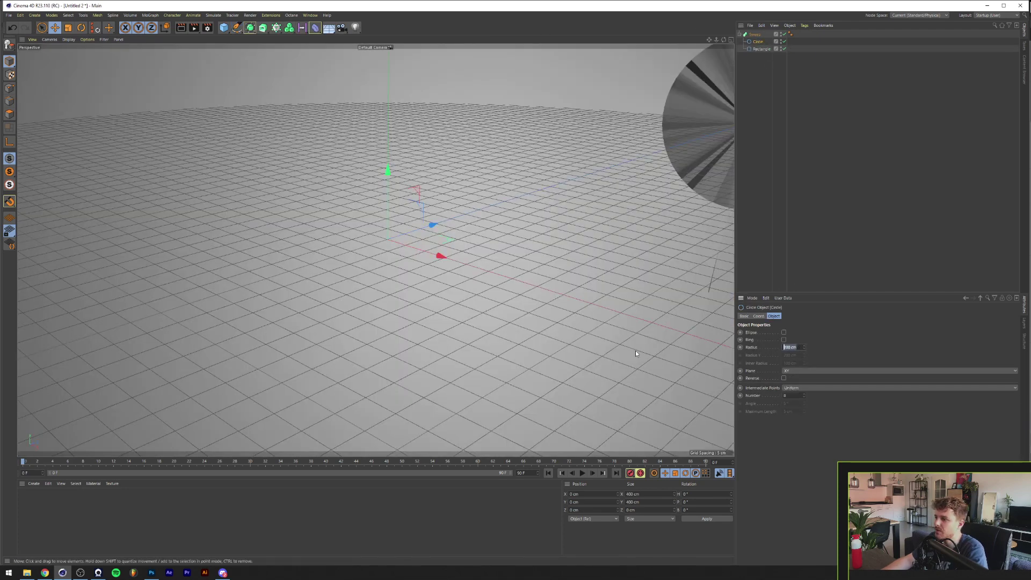
{"action": "type", "text": "1"}
{"action": "key", "text": "Return"}
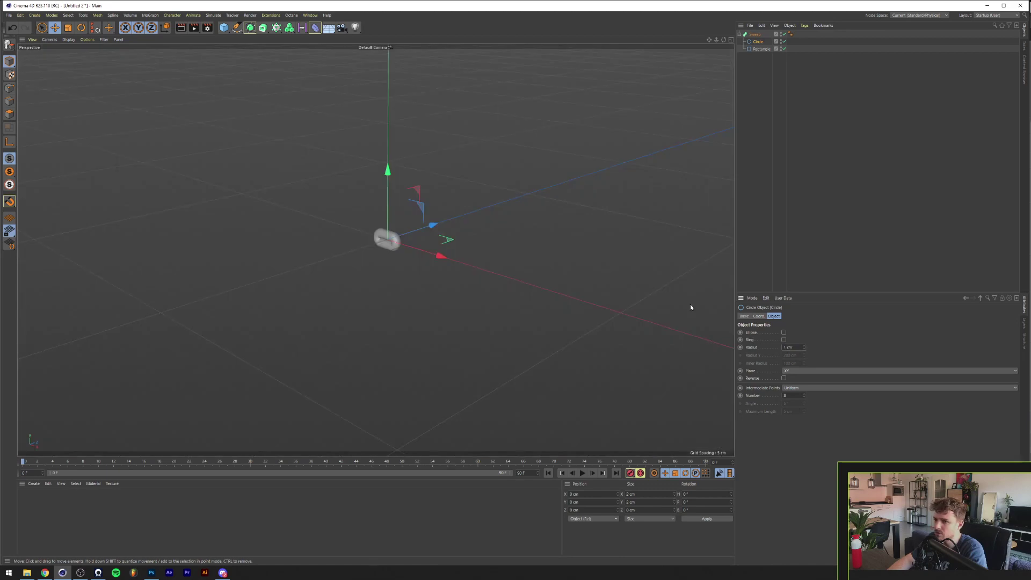
Step: Resize the Rectangle spline to 10 cm wide and 4 cm high
{"action": "right_click_drag", "start_coordinate": [393, 240], "coordinate": [510, 202], "text": "alt"}
{"action": "left_click", "coordinate": [761, 49]}
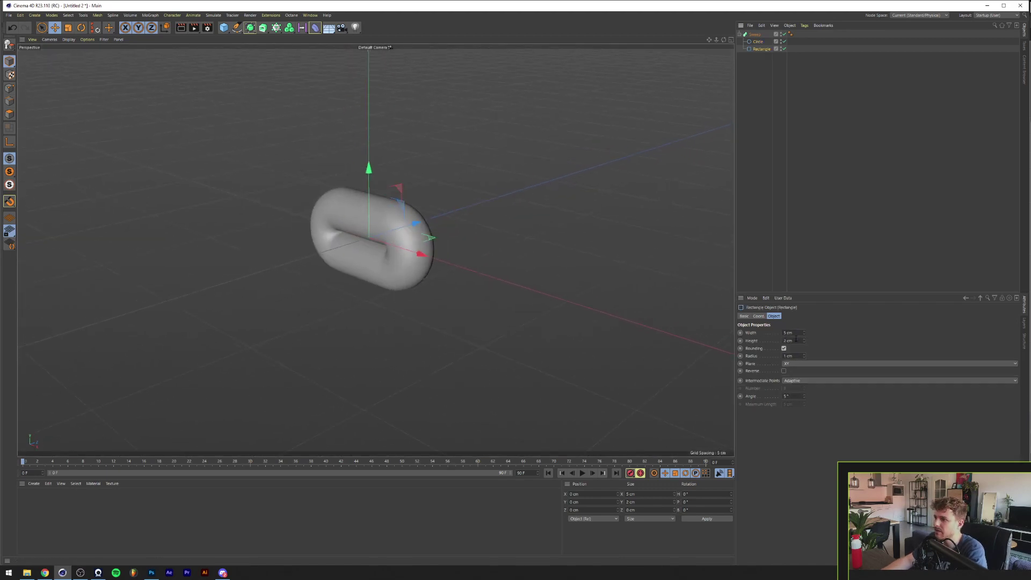
{"action": "left_click_drag", "start_coordinate": [796, 333], "coordinate": [636, 337]}
{"action": "type", "text": "10"}
{"action": "key", "text": "Tab"}
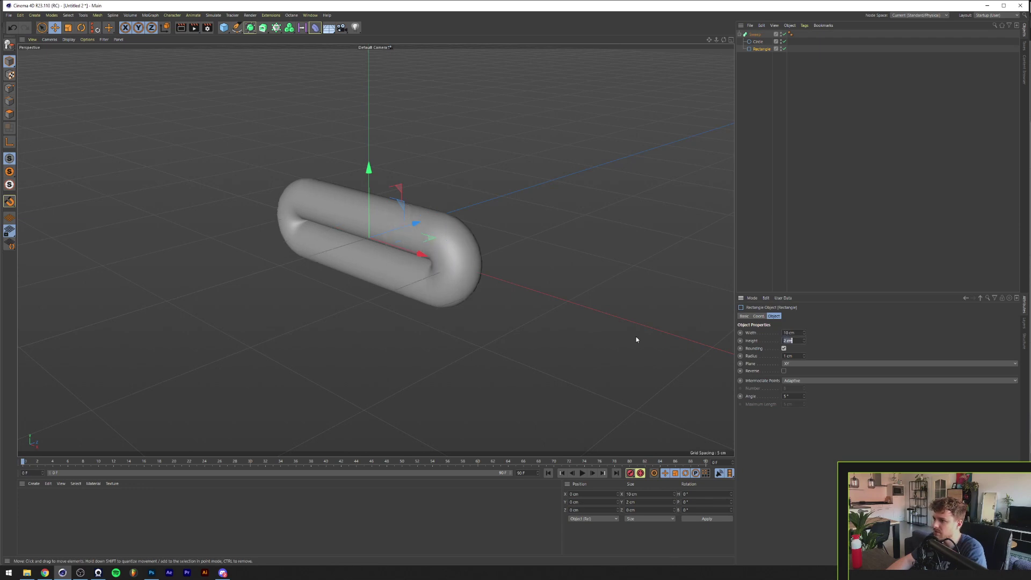
{"action": "type", "text": "4"}
{"action": "key", "text": "Return"}
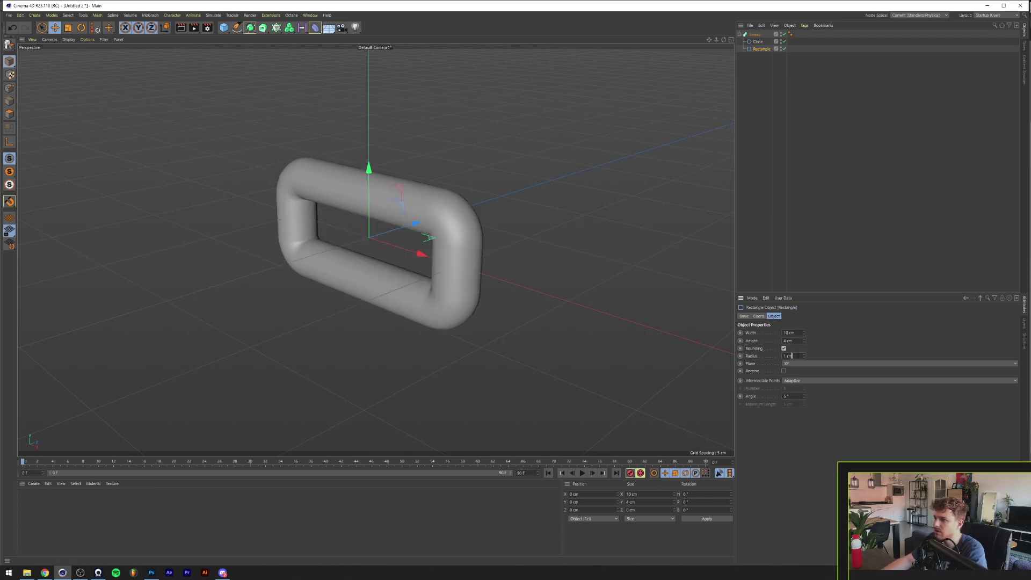
Step: Set the rectangle's corner radius to 2 cm and its width to 8 cm
{"action": "scroll", "coordinate": [795, 356], "scroll_direction": "up", "scroll_amount": 1}
{"action": "left_click_drag", "start_coordinate": [423, 296], "coordinate": [462, 261], "text": "alt"}
{"action": "left_click", "coordinate": [797, 332]}
{"action": "scroll", "coordinate": [799, 331], "scroll_direction": "down", "scroll_amount": 3}
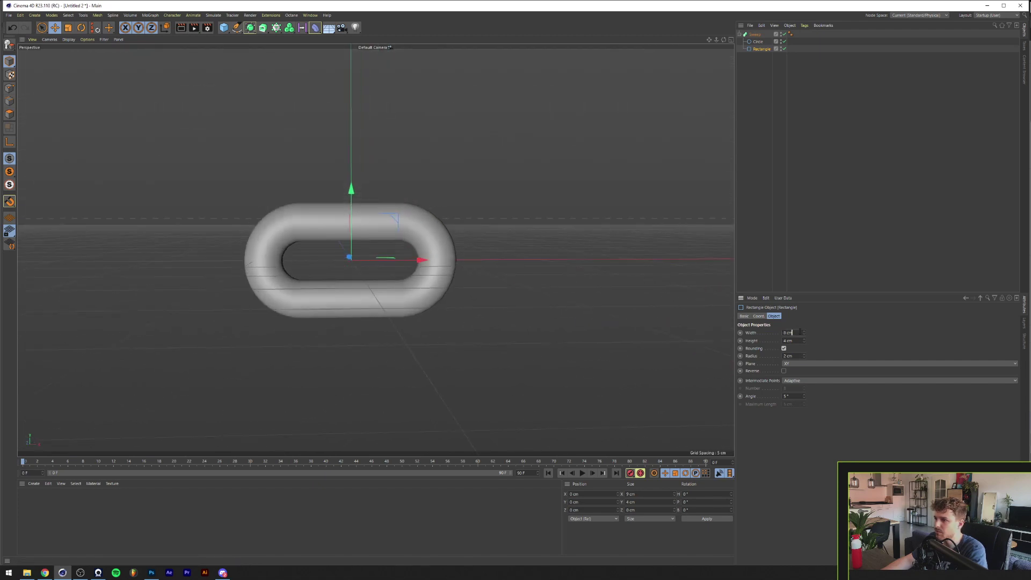
{"action": "scroll", "coordinate": [800, 331], "scroll_direction": "up", "scroll_amount": 2}
{"action": "scroll", "coordinate": [799, 332], "scroll_direction": "down", "scroll_amount": 1}
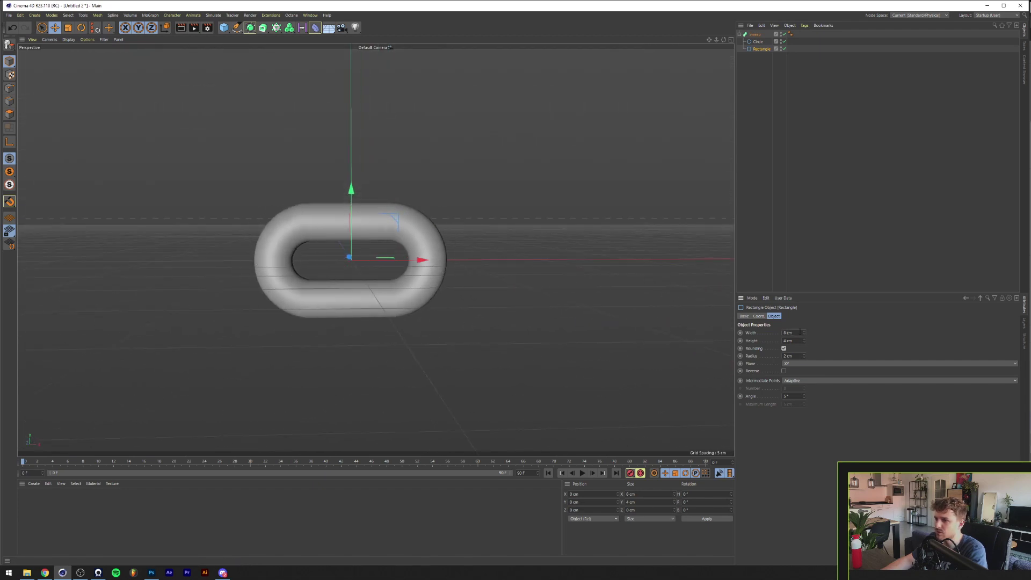
Step: Set the profile circle's radius to 0.75 cm to thin the chain link
{"action": "left_click", "coordinate": [758, 42]}
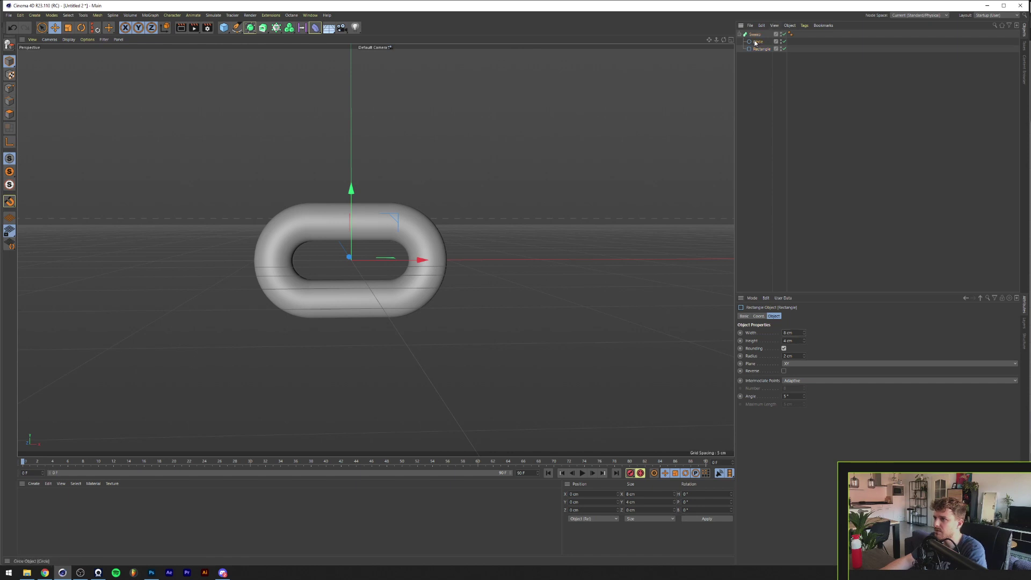
{"action": "left_click_drag", "start_coordinate": [796, 348], "coordinate": [716, 341]}
{"action": "type", "text": ".75"}
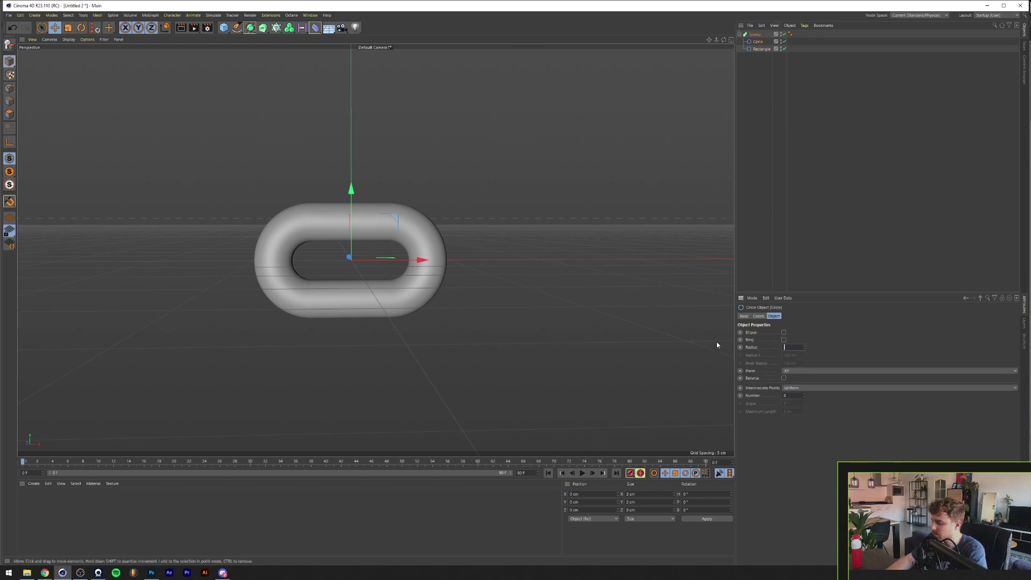
{"action": "key", "text": "Return"}
{"action": "scroll", "coordinate": [321, 224], "scroll_direction": "down", "scroll_amount": 6}
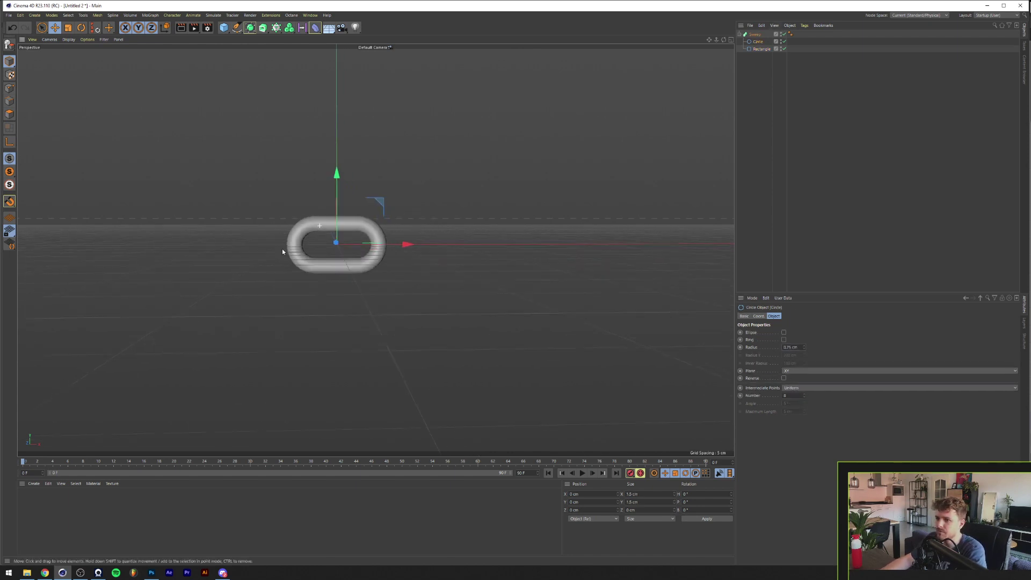
{"action": "scroll", "coordinate": [290, 243], "scroll_direction": "up", "scroll_amount": 1}
{"action": "left_click_drag", "start_coordinate": [290, 243], "coordinate": [337, 319], "text": "alt"}
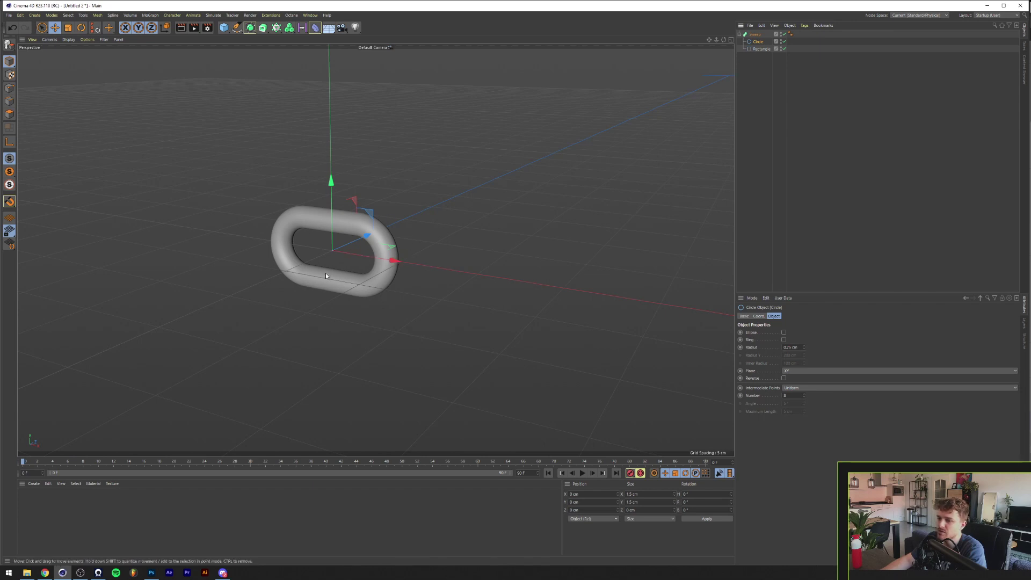
{"action": "mouse_move", "coordinate": [439, 248]}
{"action": "left_mouse_down", "text": "alt"}
{"action": "mouse_move", "coordinate": [347, 259]}
{"action": "mouse_move", "coordinate": [447, 263]}
{"action": "left_mouse_up", "text": "alt"}
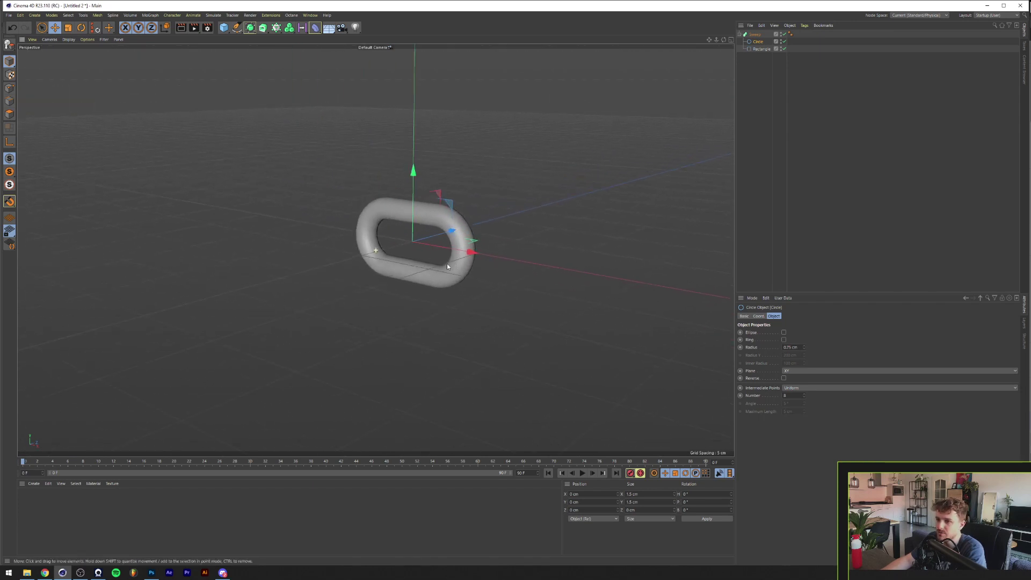
{"action": "scroll", "coordinate": [478, 256], "scroll_direction": "down", "scroll_amount": 4}
Step: Place the Sweep under a new Cloner and set the cloner's mode to Linear
{"action": "left_click", "coordinate": [740, 33]}
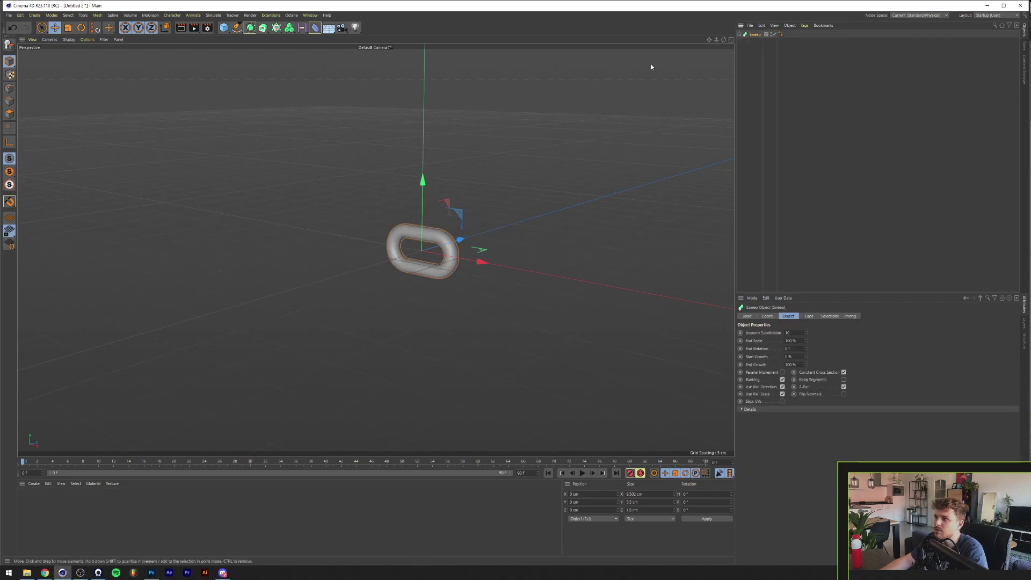
{"action": "left_click", "coordinate": [276, 28], "text": "alt"}
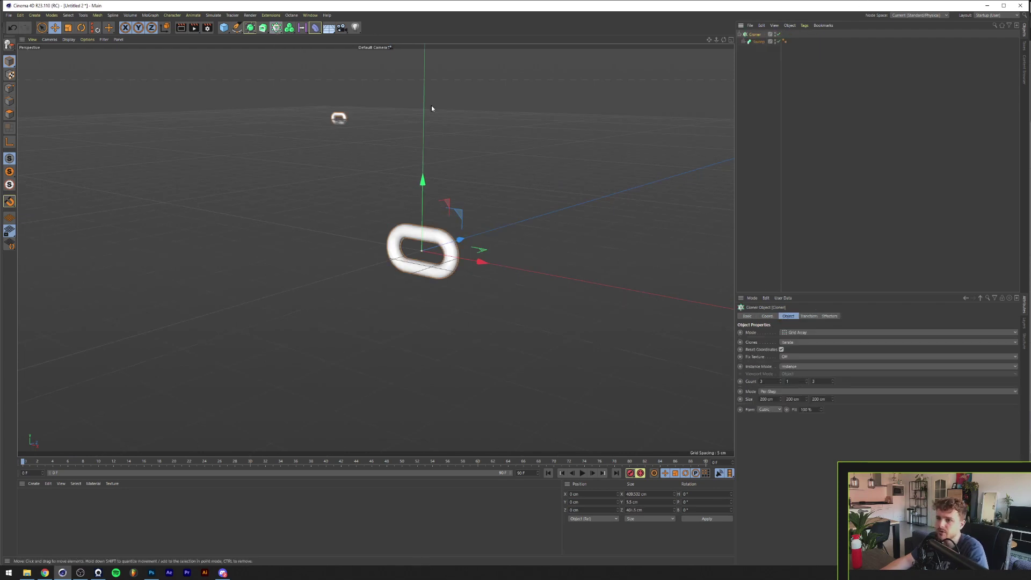
{"action": "left_click", "coordinate": [793, 333]}
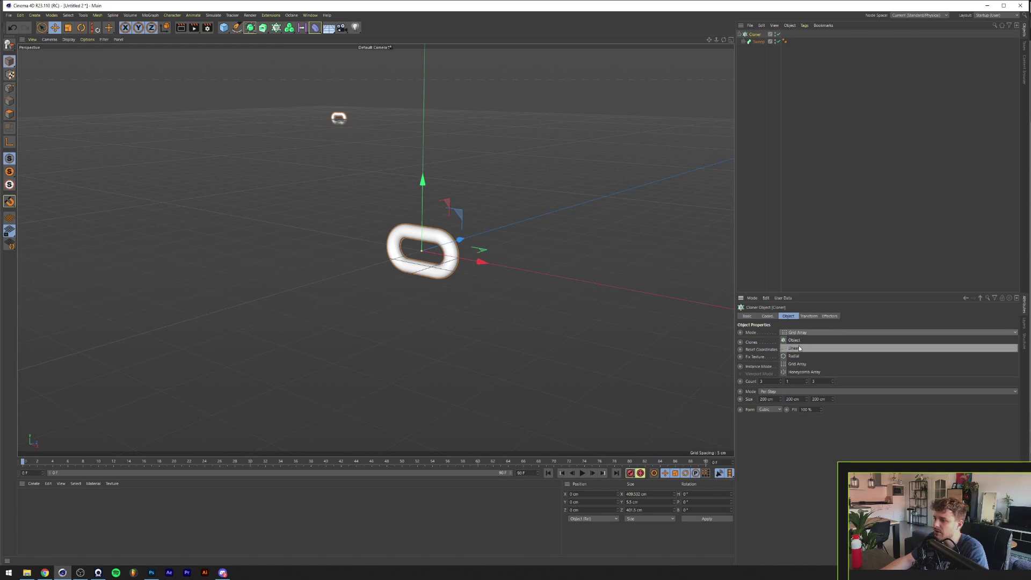
{"action": "left_click", "coordinate": [794, 348]}
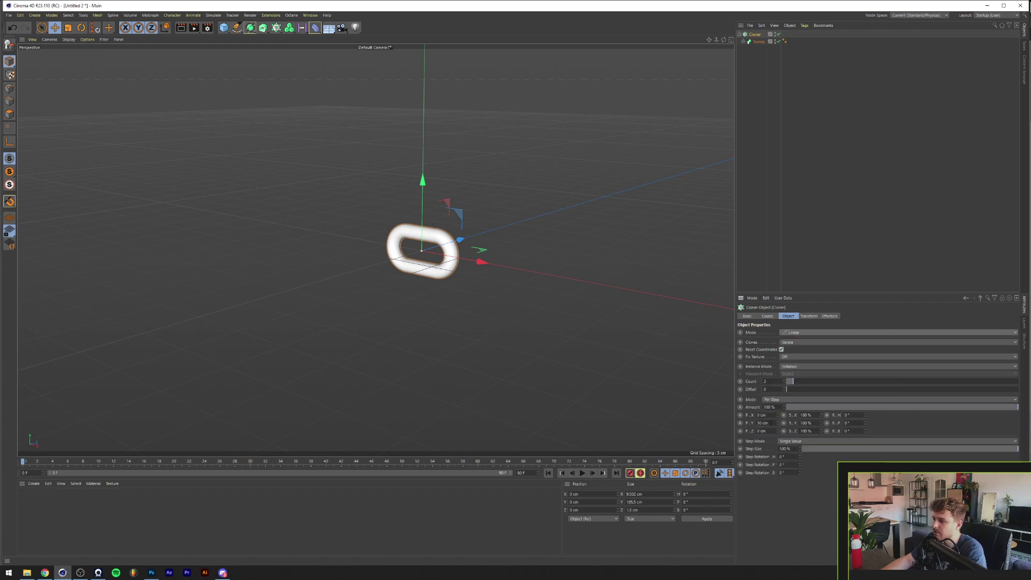
Step: Set the clones' position step to 0 cm in Y and 5 cm in X
{"action": "left_click_drag", "start_coordinate": [772, 422], "coordinate": [637, 427]}
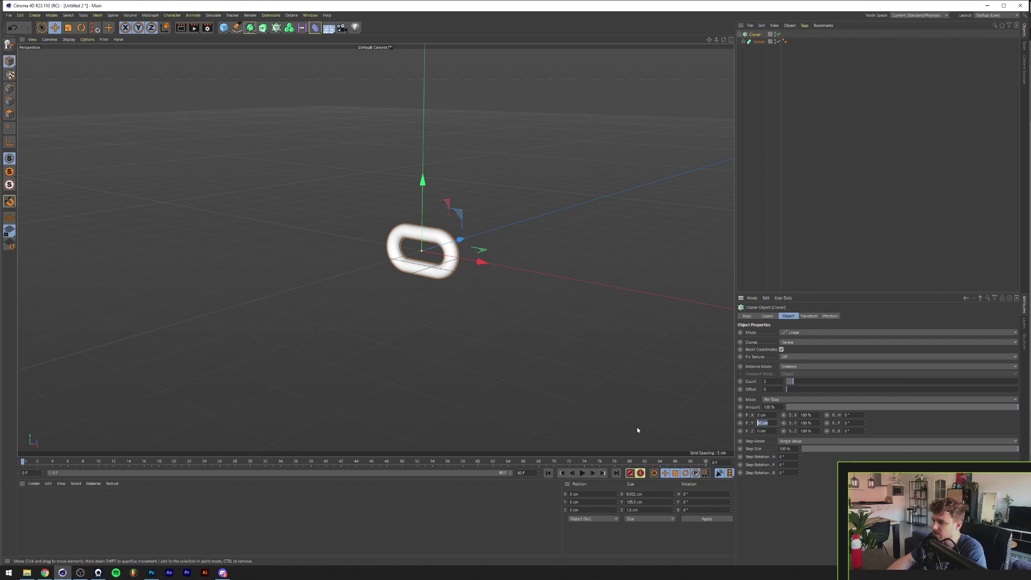
{"action": "type", "text": "0"}
{"action": "key", "text": "Return"}
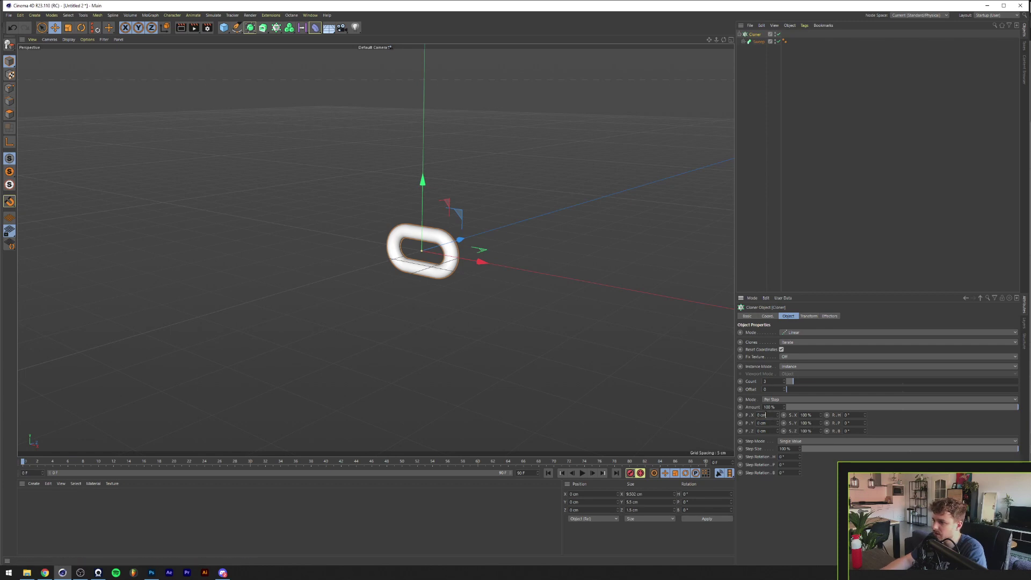
{"action": "scroll", "coordinate": [765, 415], "scroll_direction": "up", "scroll_amount": 13}
{"action": "scroll", "coordinate": [767, 414], "scroll_direction": "down", "scroll_amount": 5}
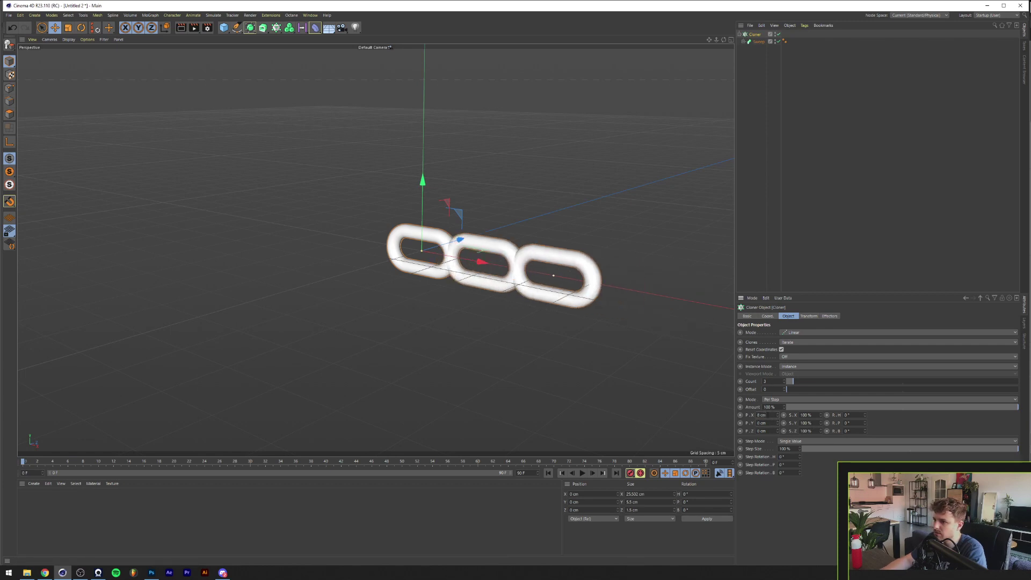
{"action": "left_click_drag", "start_coordinate": [777, 410], "coordinate": [777, 413]}
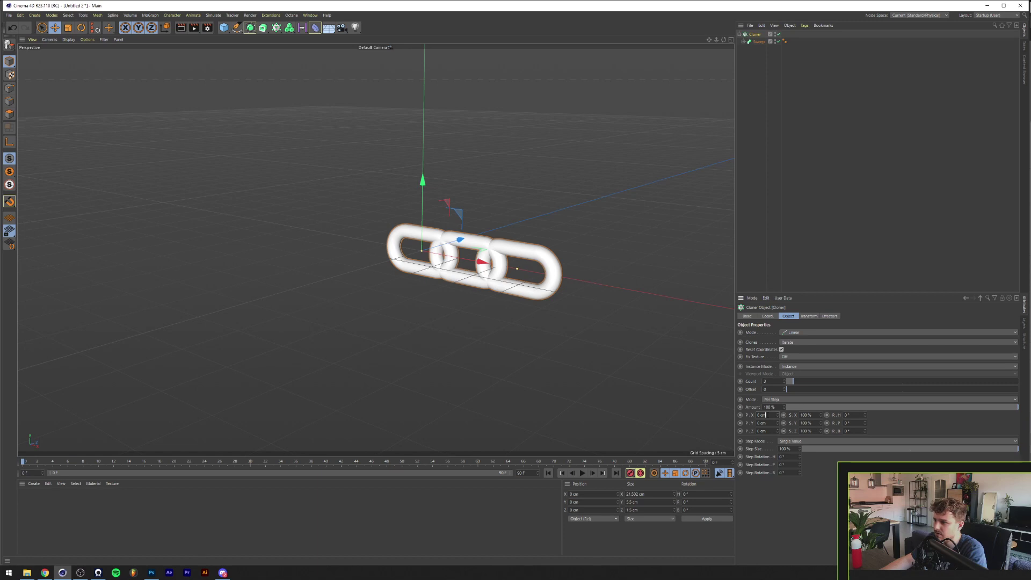
{"action": "scroll", "coordinate": [767, 415], "scroll_direction": "down", "scroll_amount": 1}
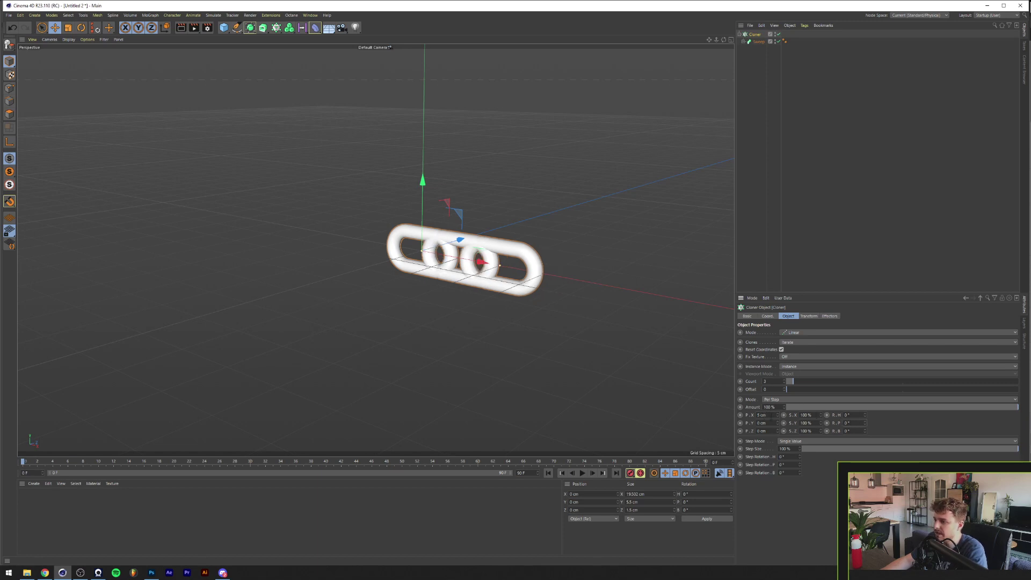
Step: Set the cloner's pitch rotation per step to 90° so alternate links interlock
{"action": "scroll", "coordinate": [851, 423], "scroll_direction": "up", "scroll_amount": 20}
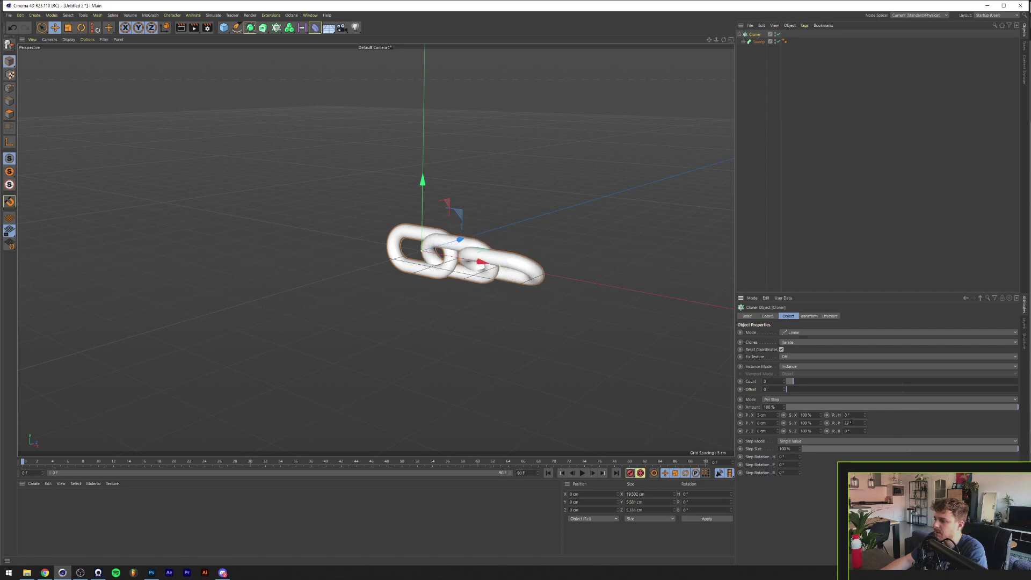
{"action": "left_click_drag", "start_coordinate": [850, 424], "coordinate": [849, 422]}
{"action": "scroll", "coordinate": [850, 423], "scroll_direction": "up", "scroll_amount": 20}
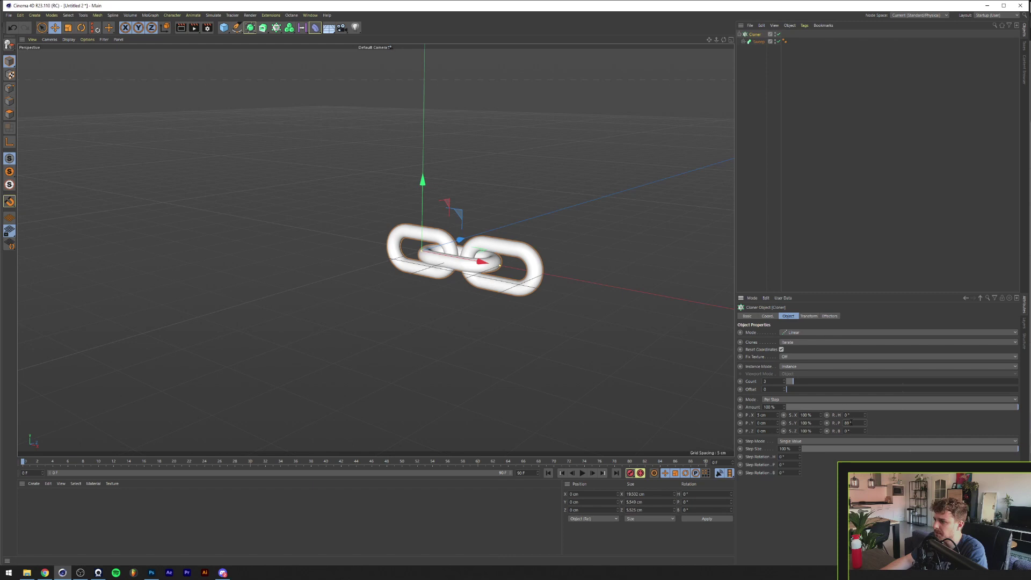
{"action": "scroll", "coordinate": [469, 259], "scroll_direction": "down", "scroll_amount": 3}
{"action": "left_click_drag", "start_coordinate": [443, 271], "coordinate": [440, 295], "text": "alt"}
{"action": "scroll", "coordinate": [472, 259], "scroll_direction": "up", "scroll_amount": 4}
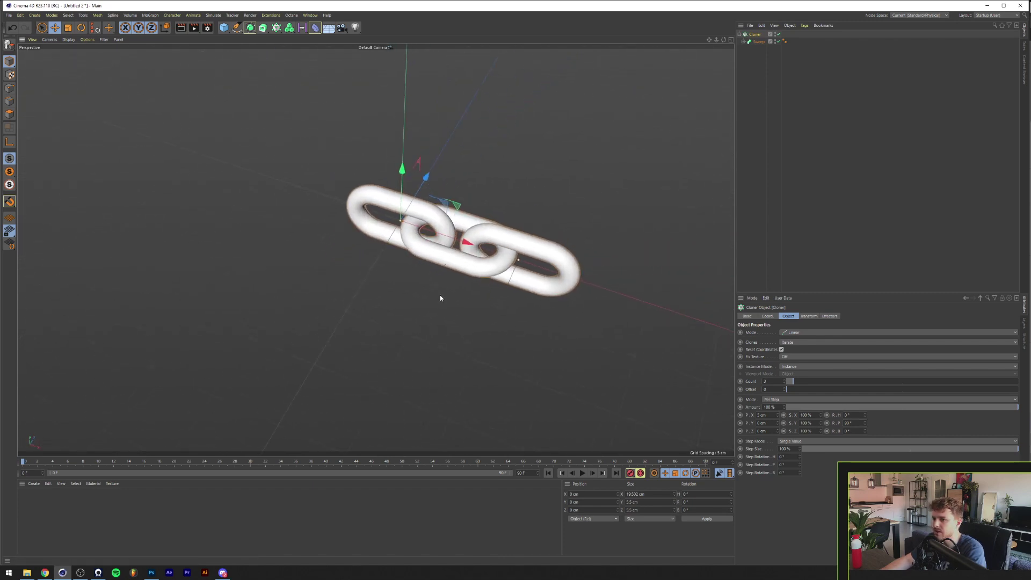
Step: Increase the clones' X spacing to 6 cm and raise the clone count to 16
{"action": "left_click", "coordinate": [772, 415]}
{"action": "scroll", "coordinate": [772, 415], "scroll_direction": "up", "scroll_amount": 1}
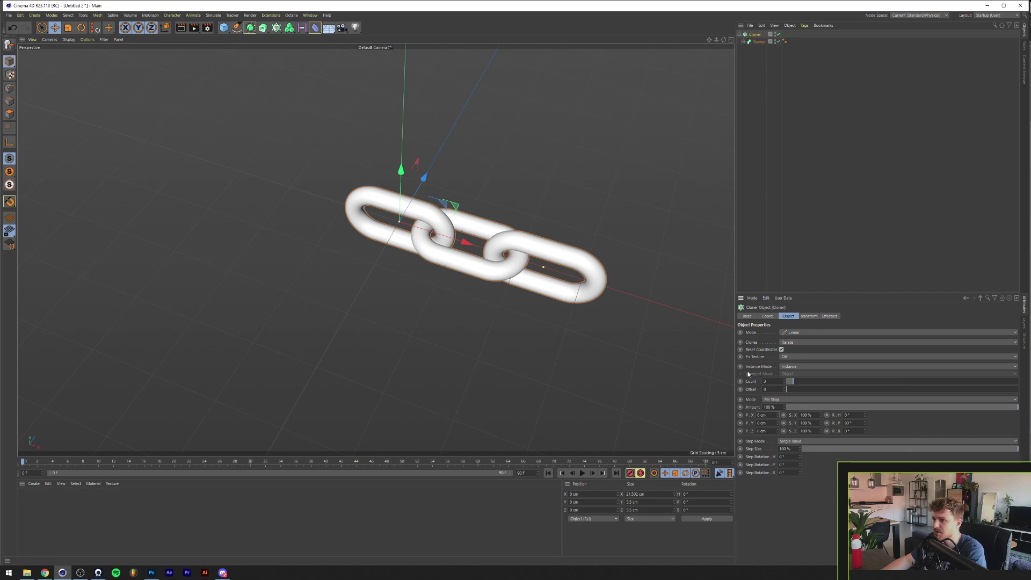
{"action": "left_click_drag", "start_coordinate": [794, 381], "coordinate": [824, 381]}
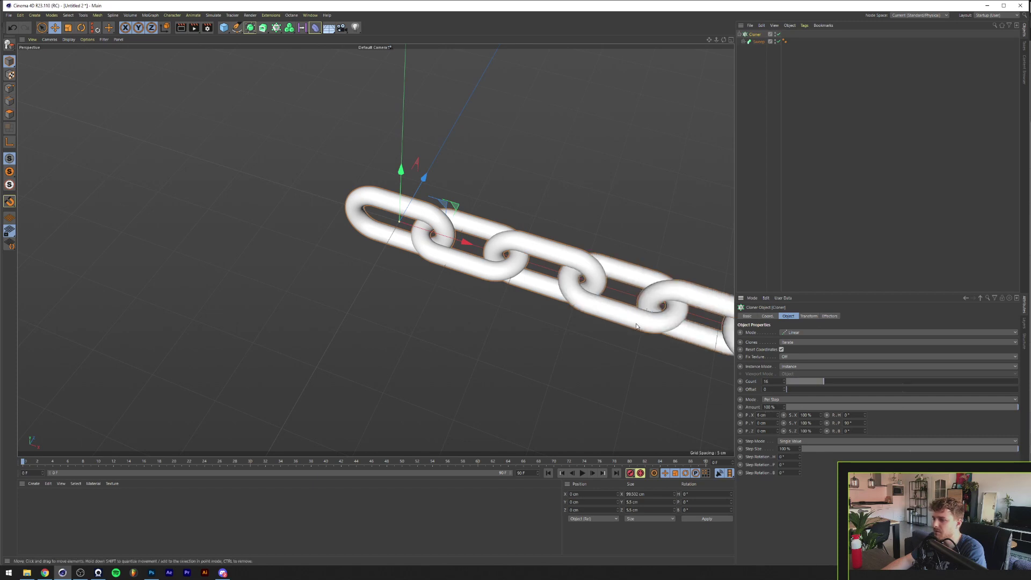
Step: Collapse the Cloner's hierarchy and add a Helix spline to the scene
{"action": "scroll", "coordinate": [636, 326], "scroll_direction": "down", "scroll_amount": 4}
{"action": "left_click_drag", "start_coordinate": [636, 327], "coordinate": [447, 315], "text": "alt"}
{"action": "scroll", "coordinate": [575, 308], "scroll_direction": "down", "scroll_amount": 3}
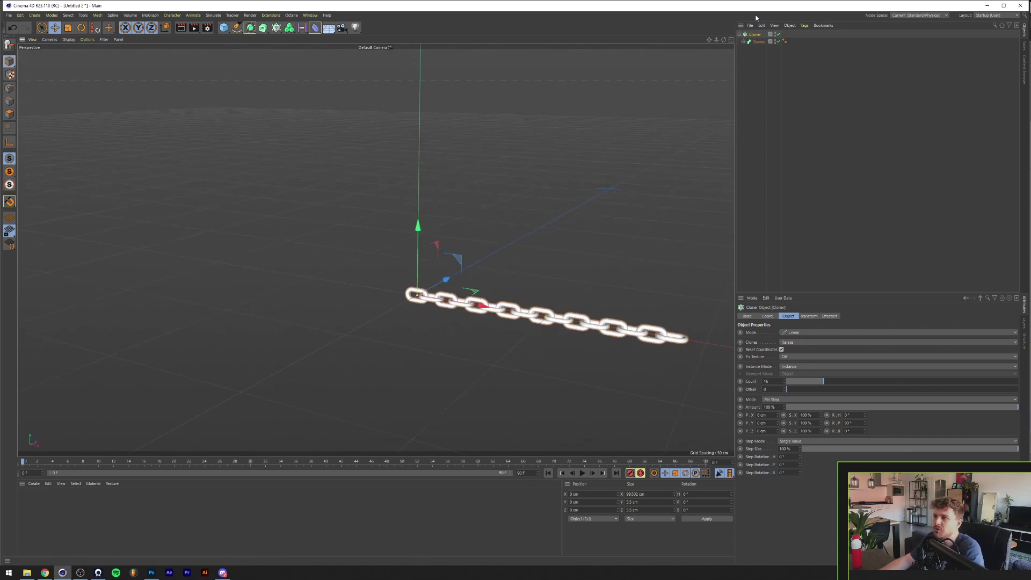
{"action": "left_click", "coordinate": [740, 34]}
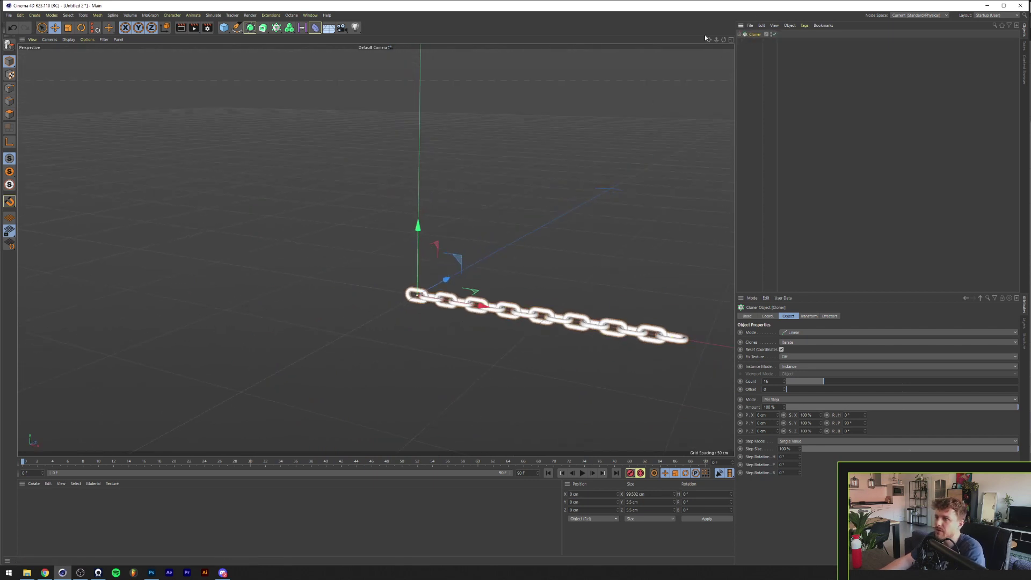
{"action": "scroll", "coordinate": [393, 255], "scroll_direction": "down", "scroll_amount": 2}
{"action": "scroll", "coordinate": [393, 254], "scroll_direction": "down", "scroll_amount": 1}
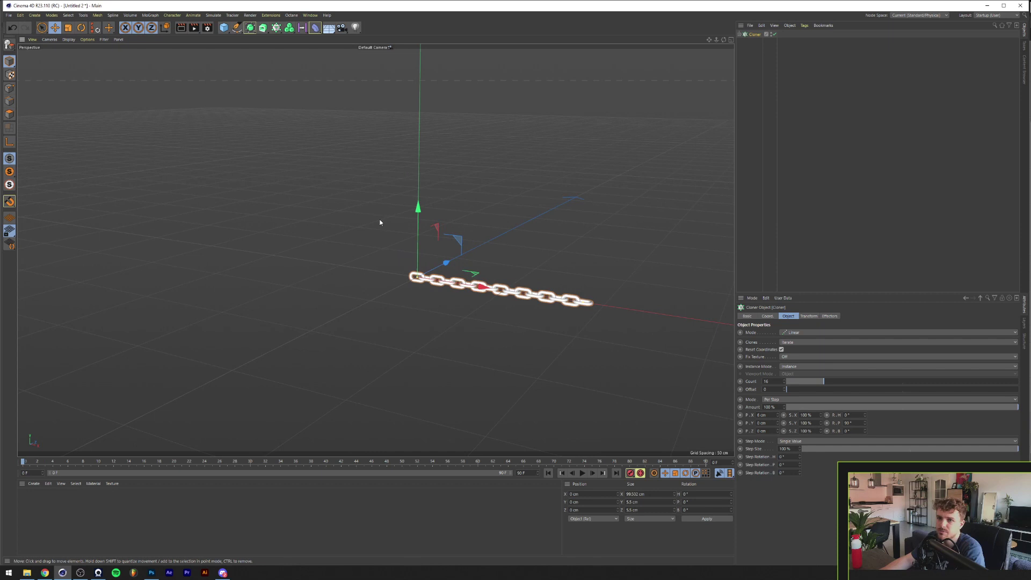
{"action": "middle_click_drag", "start_coordinate": [354, 199], "coordinate": [351, 207], "text": "alt"}
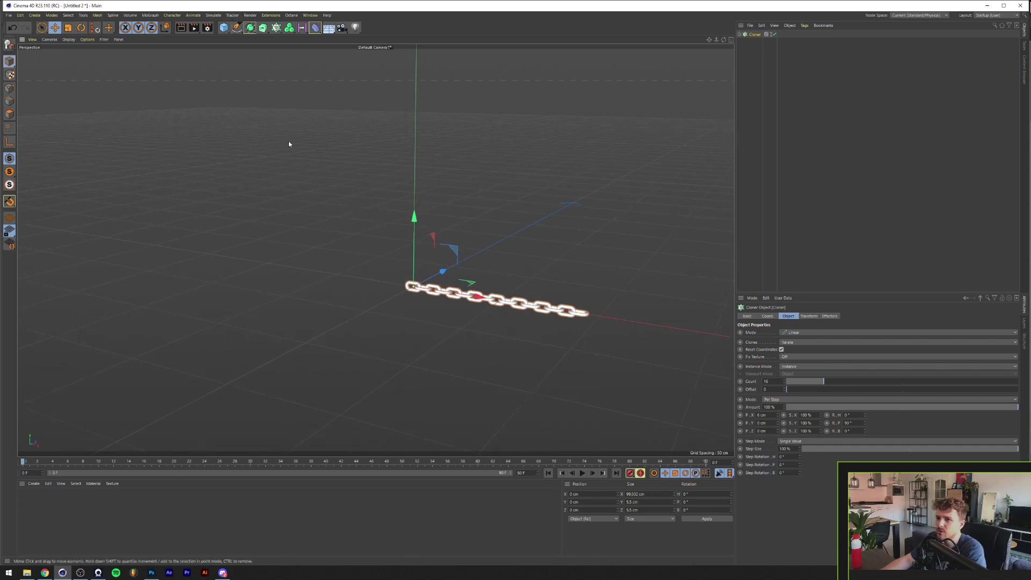
{"action": "left_click", "coordinate": [237, 28]}
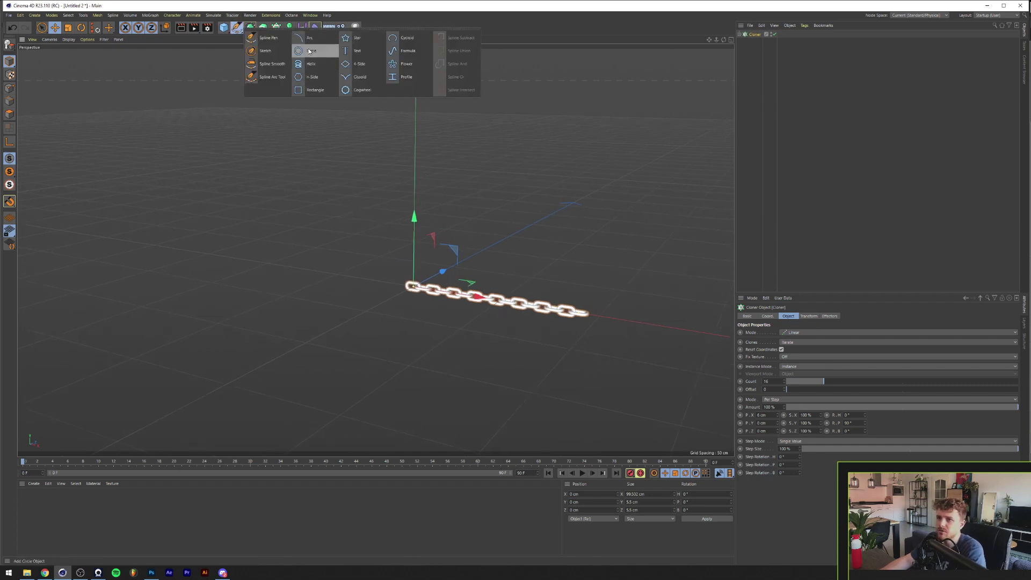
{"action": "left_click", "coordinate": [304, 65]}
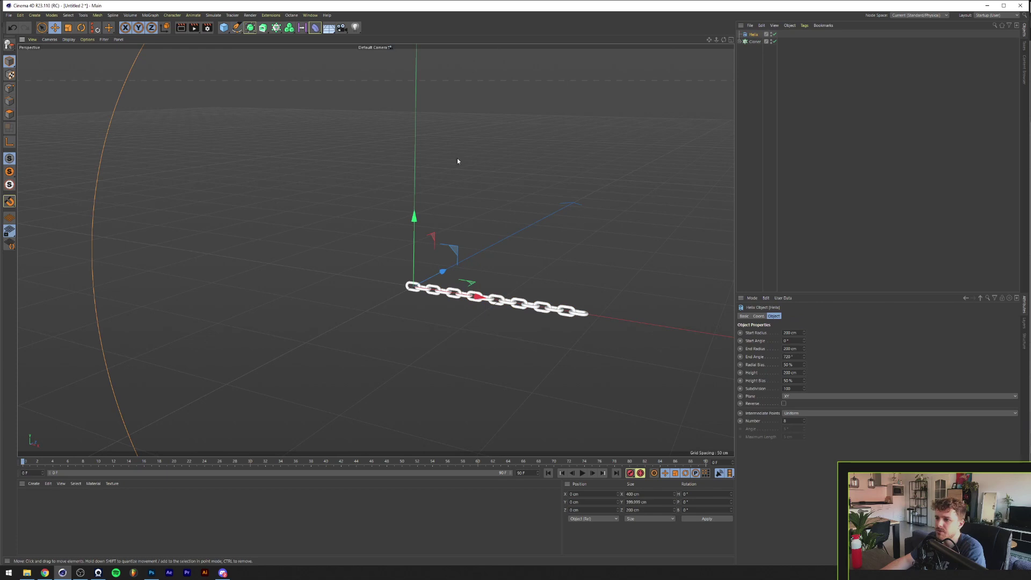
Step: Set the Helix's start and end radius to 100 cm and its plane to XZ
{"action": "left_click", "coordinate": [791, 332]}
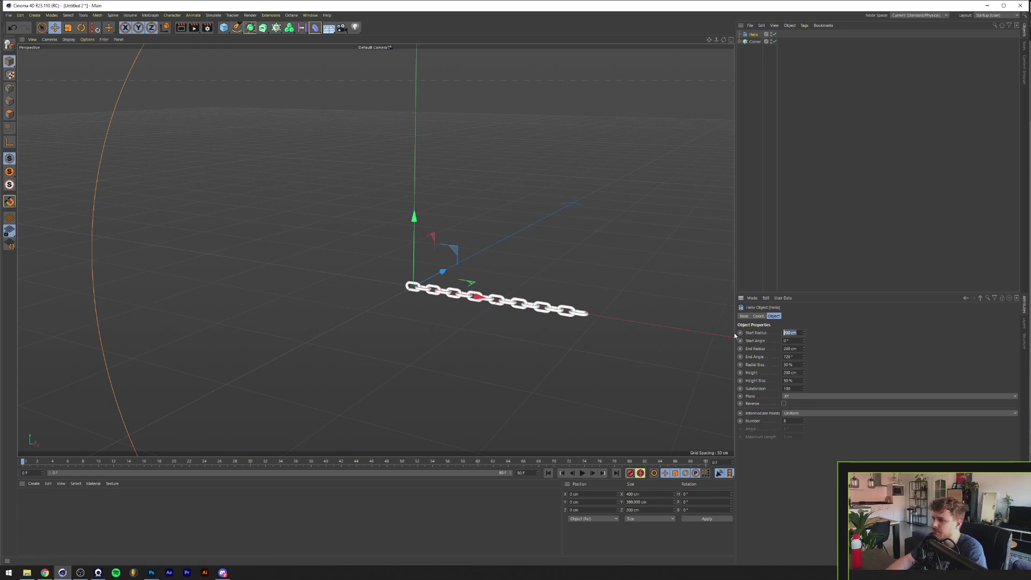
{"action": "type", "text": "100"}
{"action": "key", "text": "Tab"}
{"action": "key", "text": "Tab"}
{"action": "type", "text": "100"}
{"action": "key", "text": "Return"}
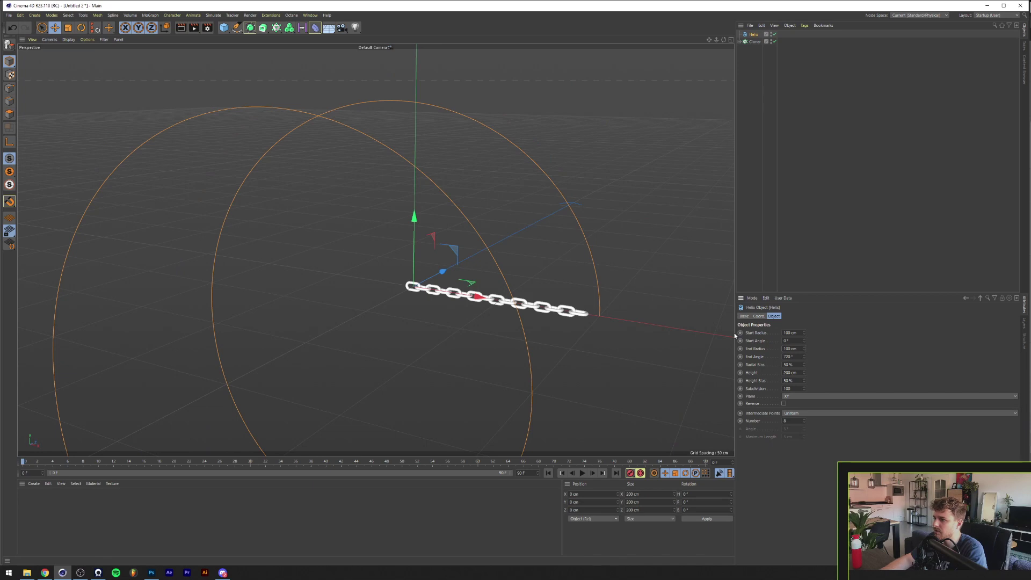
{"action": "left_click", "coordinate": [794, 395]}
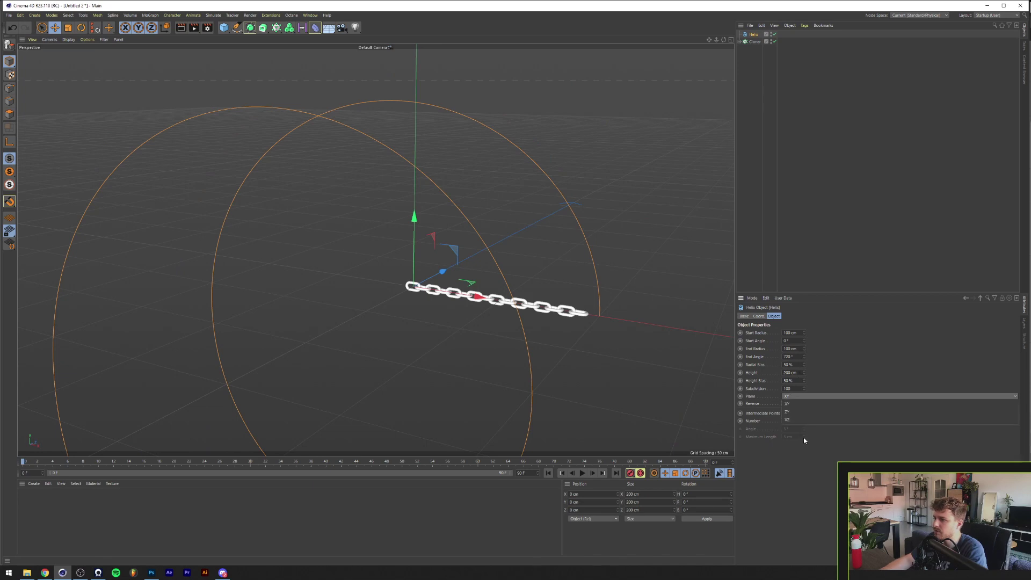
{"action": "left_click", "coordinate": [800, 419]}
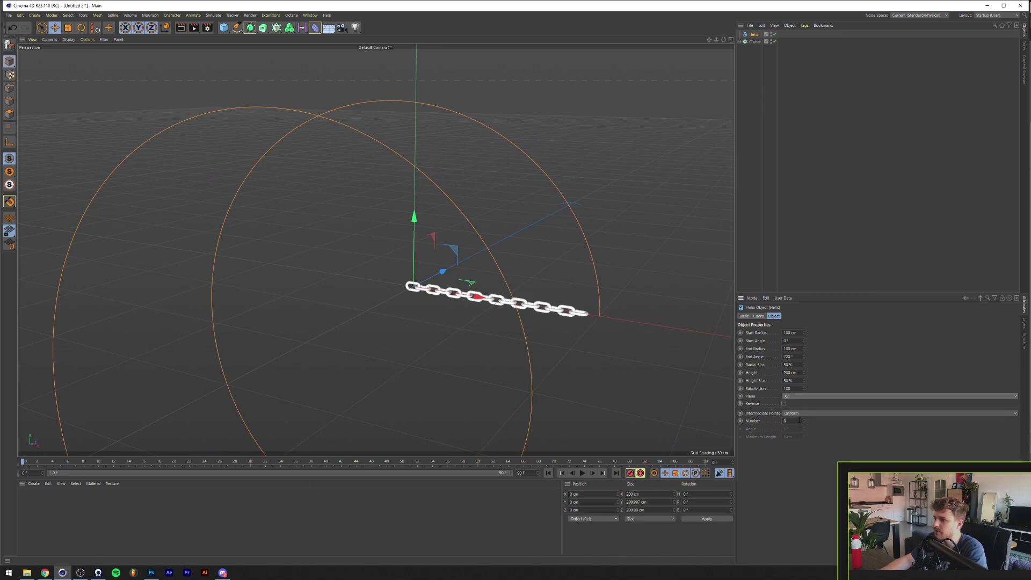
Step: Group the Cloner under a null named Chain
{"action": "left_click", "coordinate": [751, 41]}
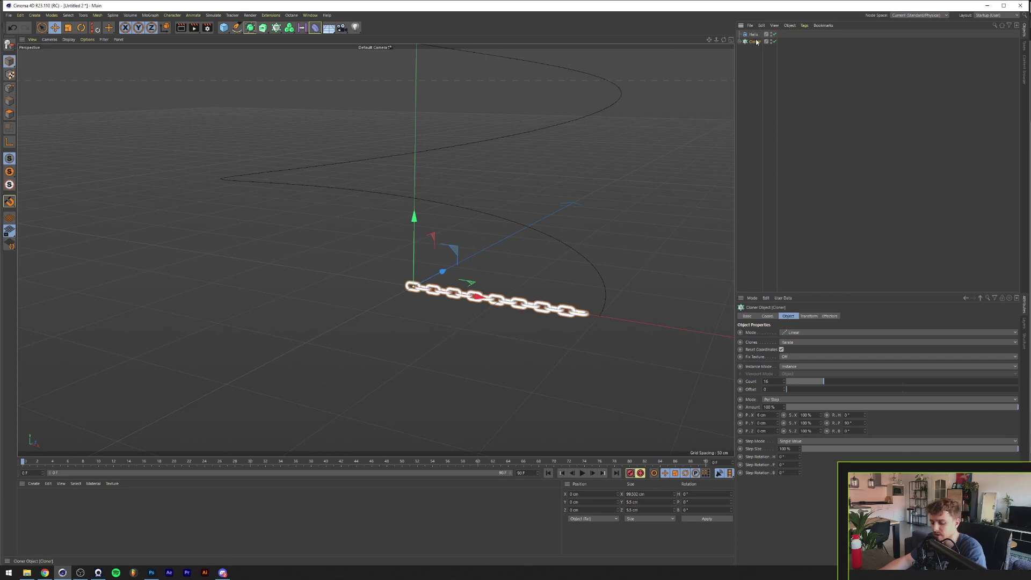
{"action": "key", "text": "alt+g"}
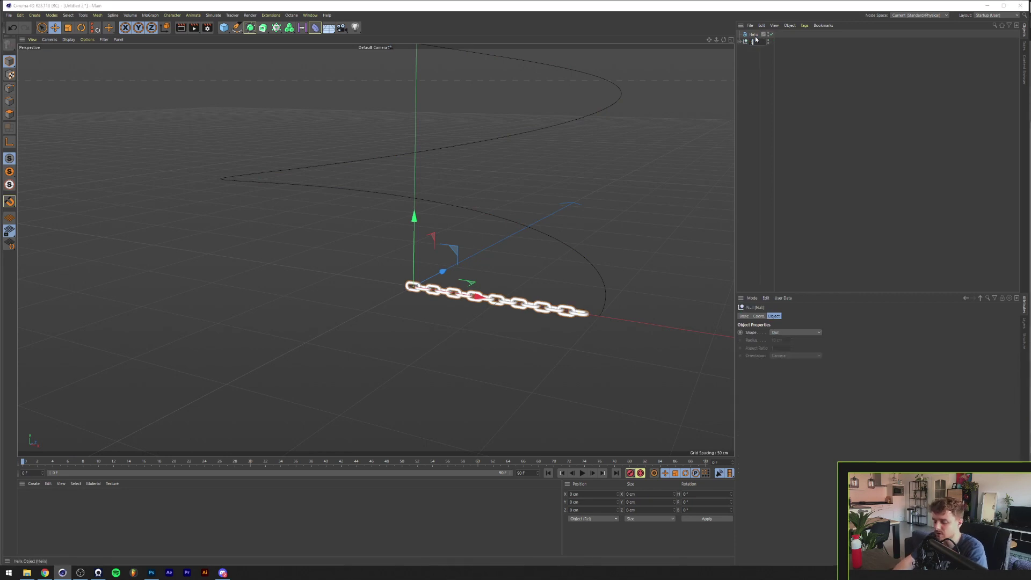
{"action": "type", "text": "Chain"}
{"action": "key", "text": "Return"}
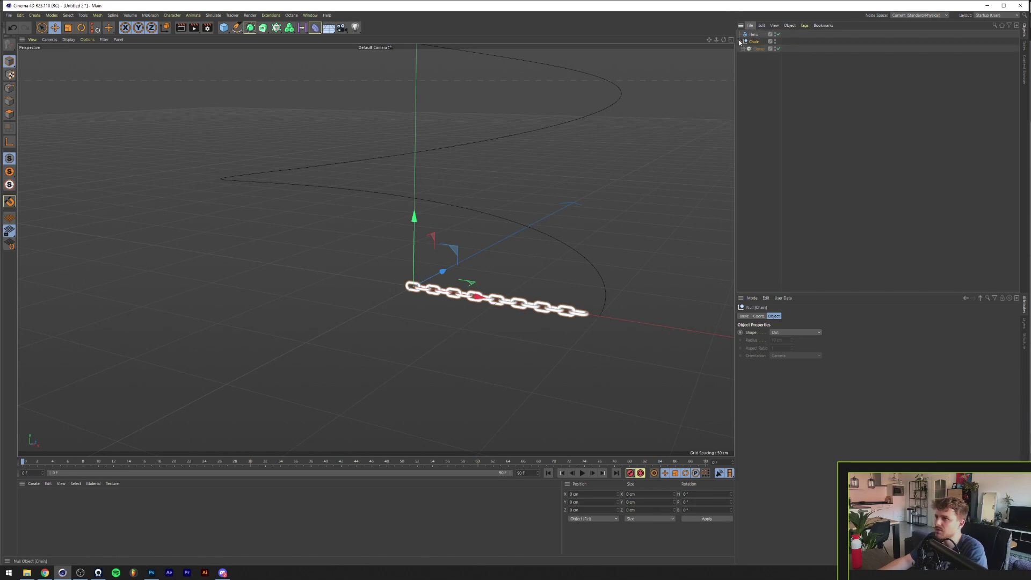
Step: Add a Spline Wrap deformer inside the Chain group above the Cloner and assign the Helix as its spline
{"action": "left_click", "coordinate": [739, 41]}
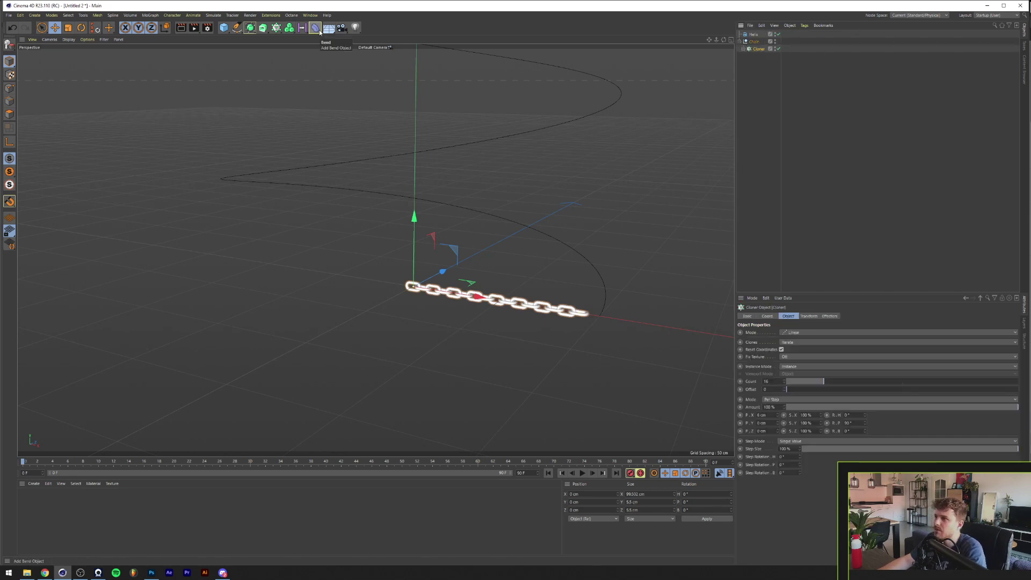
{"action": "left_click", "coordinate": [758, 49]}
{"action": "left_click", "coordinate": [316, 29]}
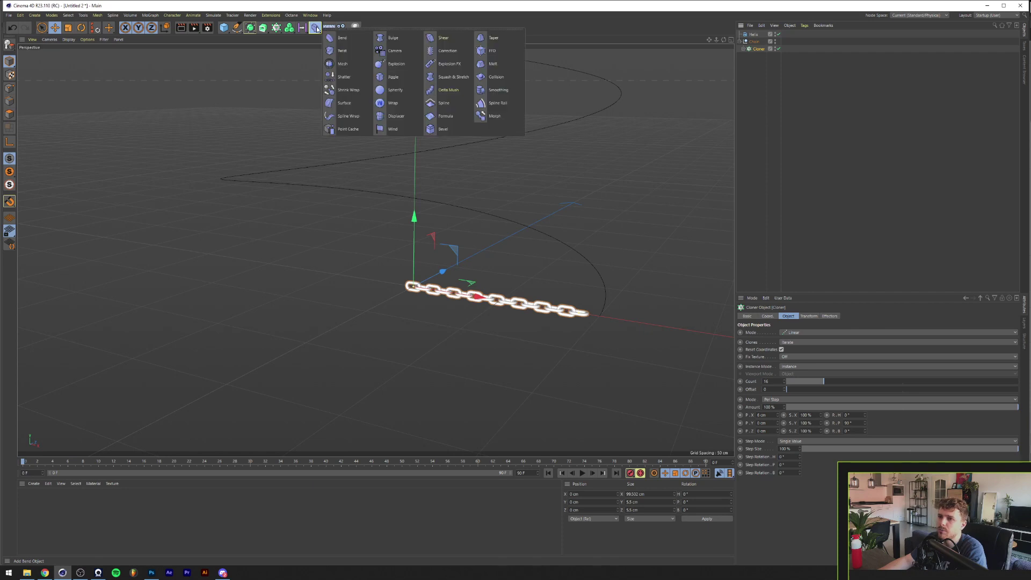
{"action": "left_click", "coordinate": [354, 116]}
{"action": "left_click_drag", "start_coordinate": [758, 34], "coordinate": [755, 53]}
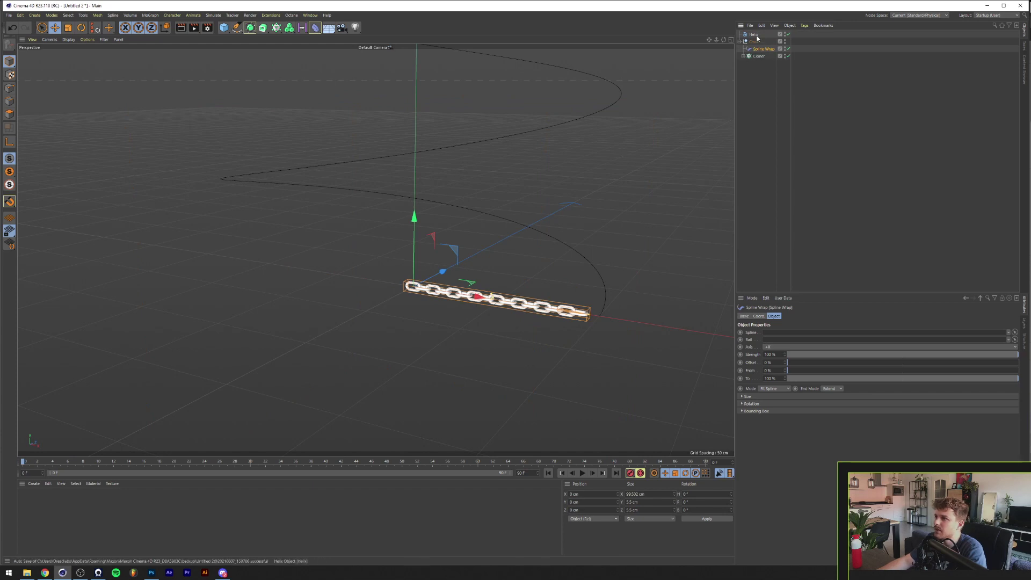
{"action": "left_click_drag", "start_coordinate": [756, 37], "coordinate": [778, 335]}
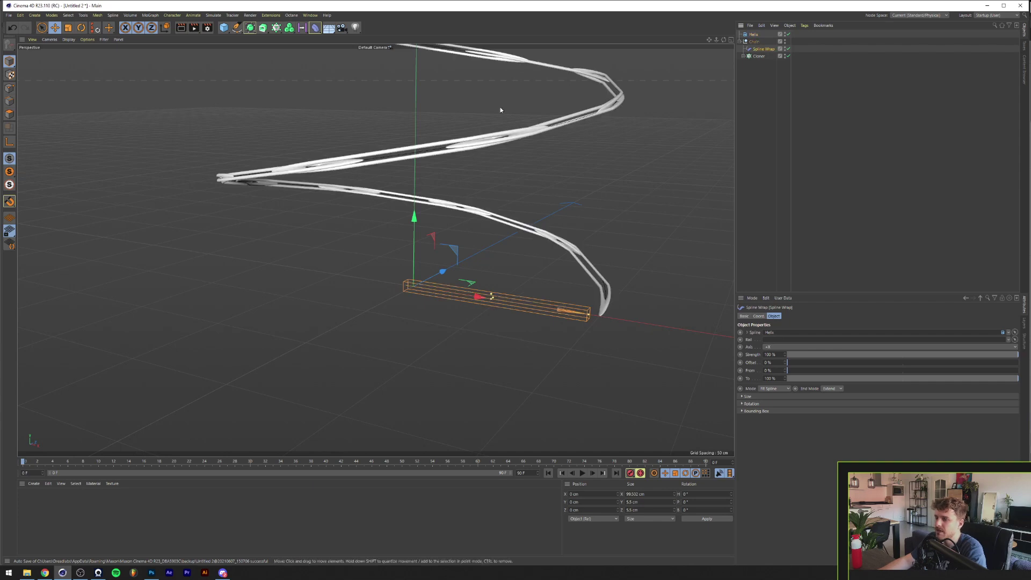
Step: Switch the Spline Wrap's mode to Keep Length so the links keep their proportions along the helix
{"action": "scroll", "coordinate": [491, 118], "scroll_direction": "down", "scroll_amount": 3}
{"action": "middle_click_drag", "start_coordinate": [454, 159], "coordinate": [455, 207], "text": "alt"}
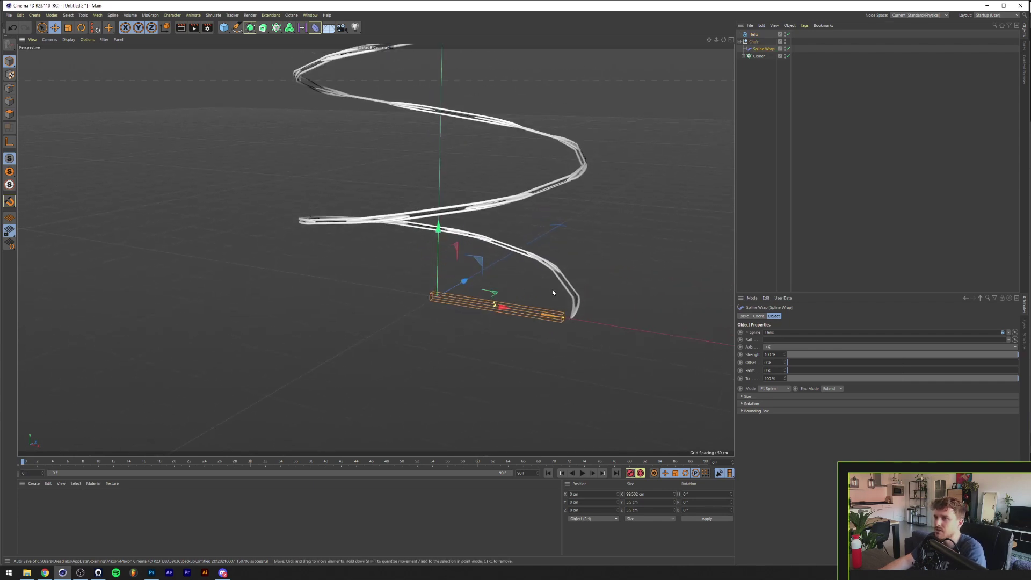
{"action": "left_click", "coordinate": [773, 389]}
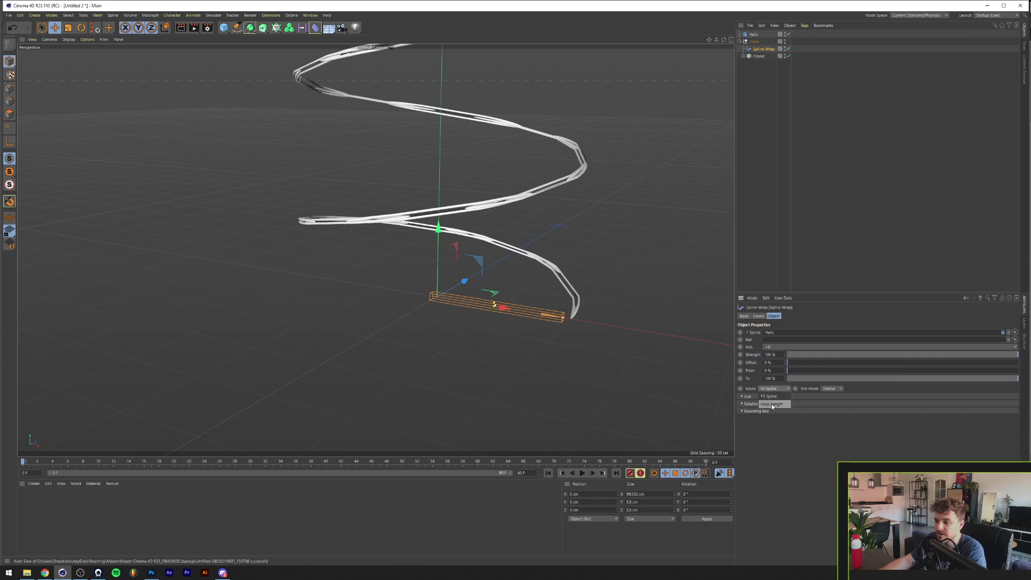
{"action": "left_click", "coordinate": [772, 405]}
Step: Raise the Cloner's count to about 65 so the chain follows more of the helix
{"action": "left_click", "coordinate": [758, 56]}
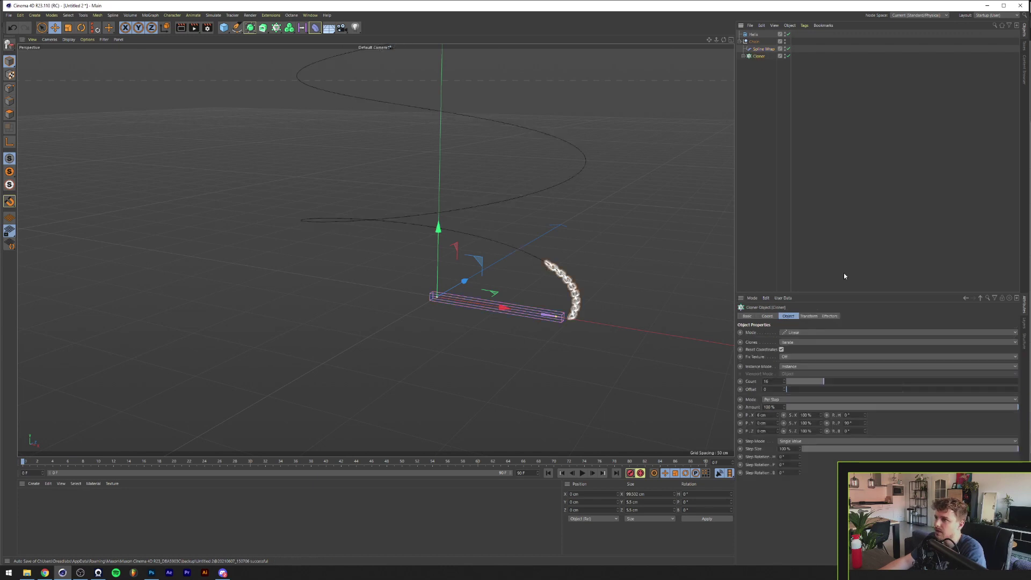
{"action": "left_click_drag", "start_coordinate": [821, 380], "coordinate": [936, 372]}
{"action": "left_click_drag", "start_coordinate": [415, 203], "coordinate": [303, 291], "text": "alt"}
{"action": "right_click_drag", "start_coordinate": [303, 292], "coordinate": [250, 302], "text": "alt"}
{"action": "middle_click_drag", "start_coordinate": [250, 302], "coordinate": [233, 297], "text": "alt"}
{"action": "left_click_drag", "start_coordinate": [233, 297], "coordinate": [199, 288], "text": "alt"}
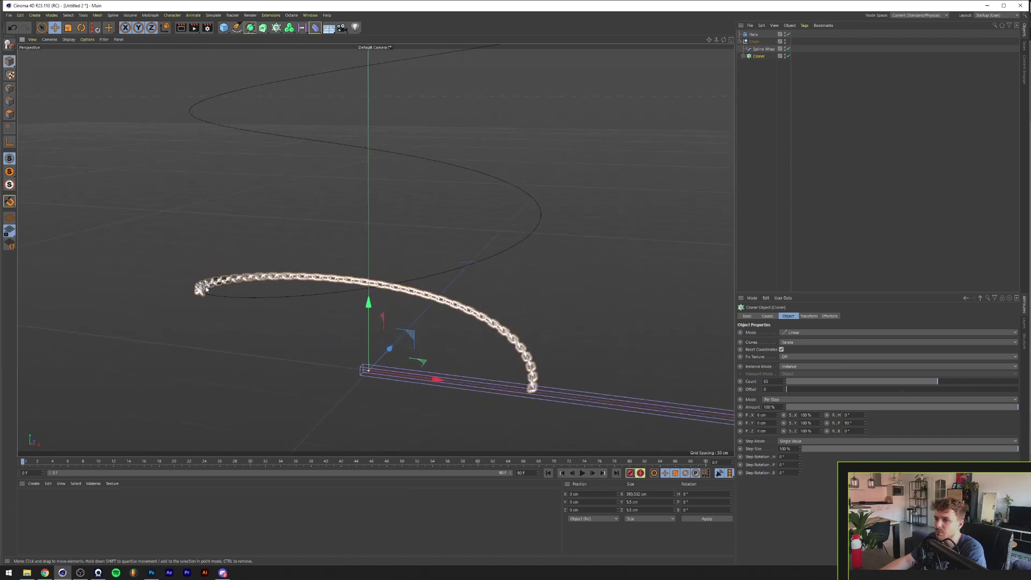
Step: Add a Bend deformer under the Helix with 360° strength and reduce its X size to about 5 cm
{"action": "left_click", "coordinate": [754, 34]}
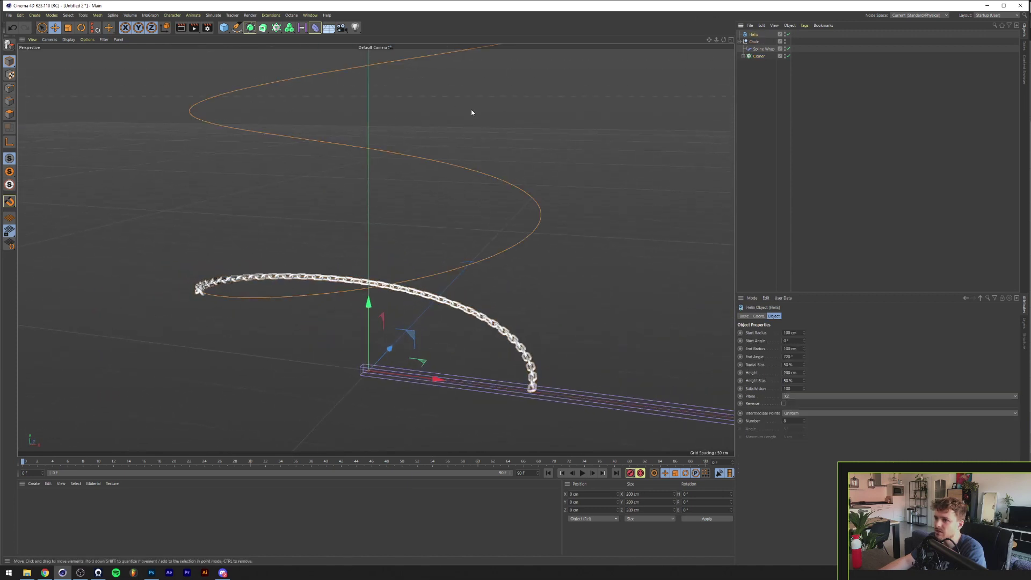
{"action": "left_click", "coordinate": [316, 28]}
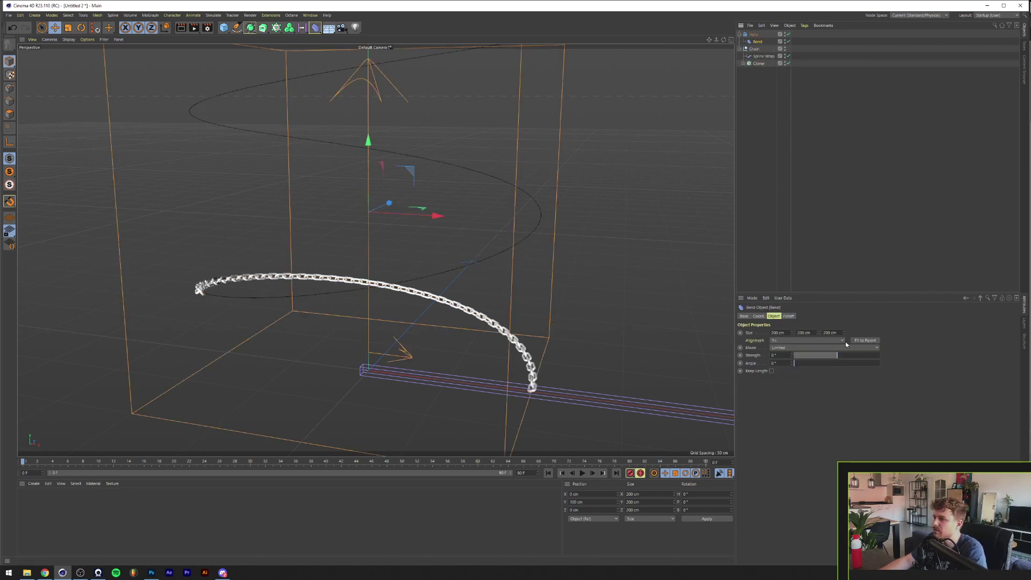
{"action": "left_click_drag", "start_coordinate": [840, 356], "coordinate": [892, 362]}
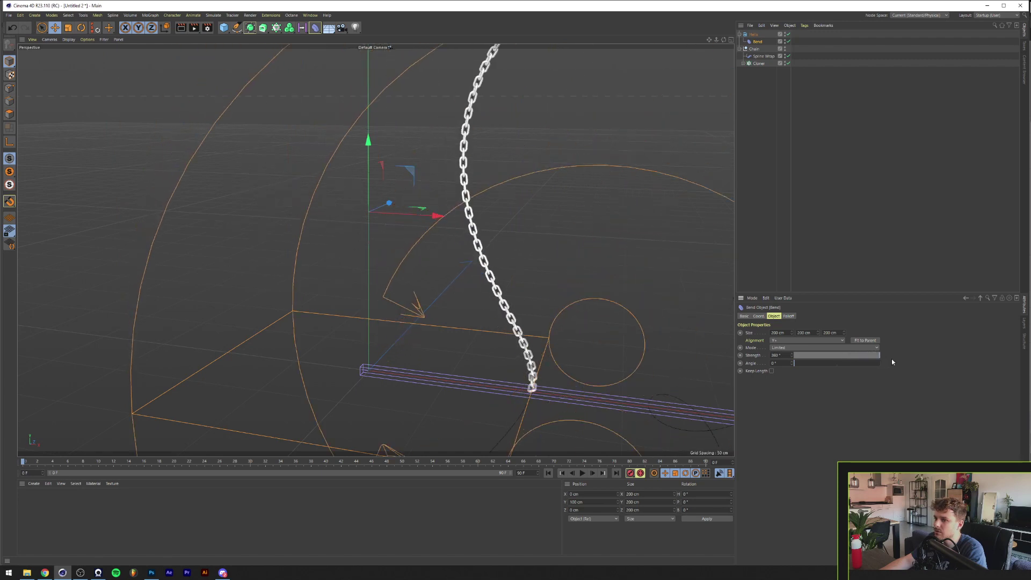
{"action": "left_click_drag", "start_coordinate": [818, 331], "coordinate": [793, 334]}
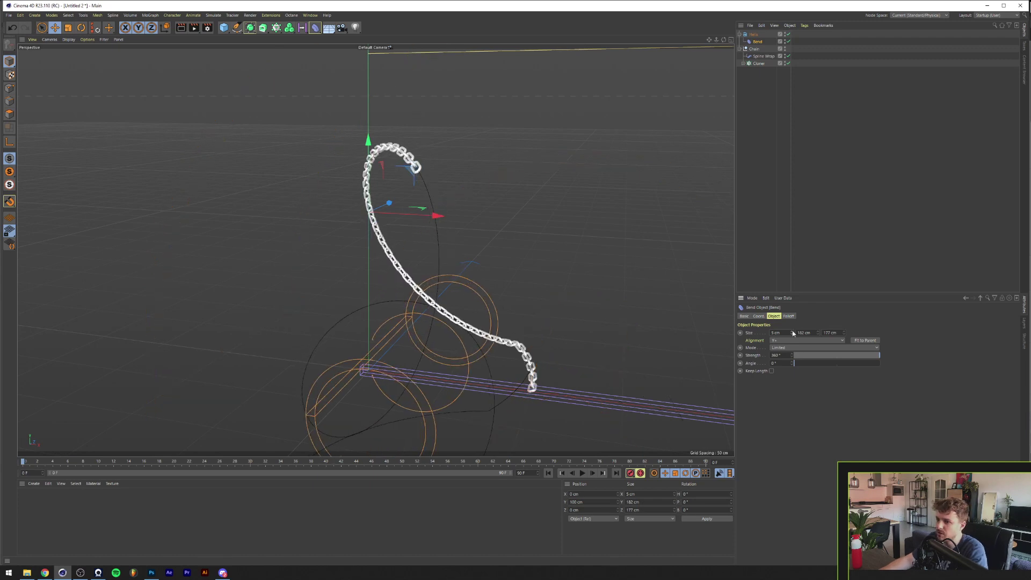
Step: Set the Cloner's transform scale to 2 in X, Y and Z to enlarge the links
{"action": "left_click", "coordinate": [757, 57]}
{"action": "left_click", "coordinate": [757, 63]}
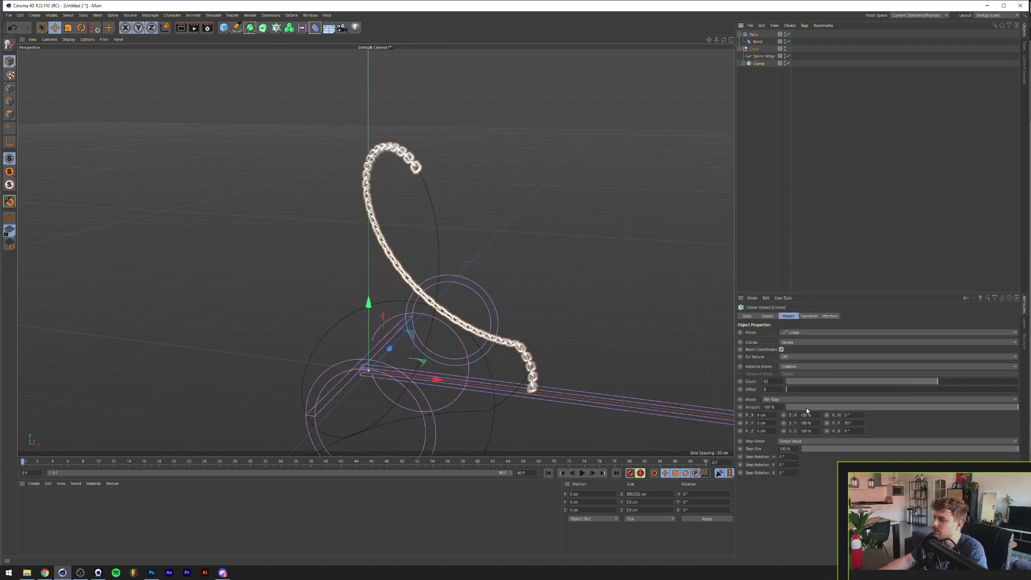
{"action": "left_click", "coordinate": [809, 317]}
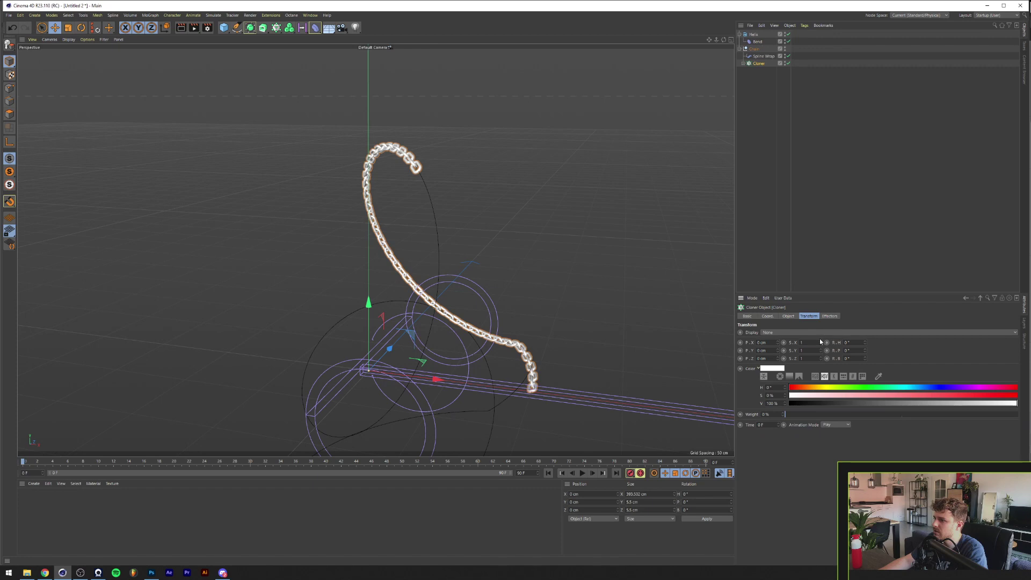
{"action": "left_click_drag", "start_coordinate": [816, 342], "coordinate": [670, 333]}
{"action": "type", "text": "2"}
{"action": "key", "text": "Tab"}
{"action": "type", "text": "2"}
{"action": "key", "text": "Tab"}
{"action": "type", "text": "2"}
{"action": "key", "text": "Return"}
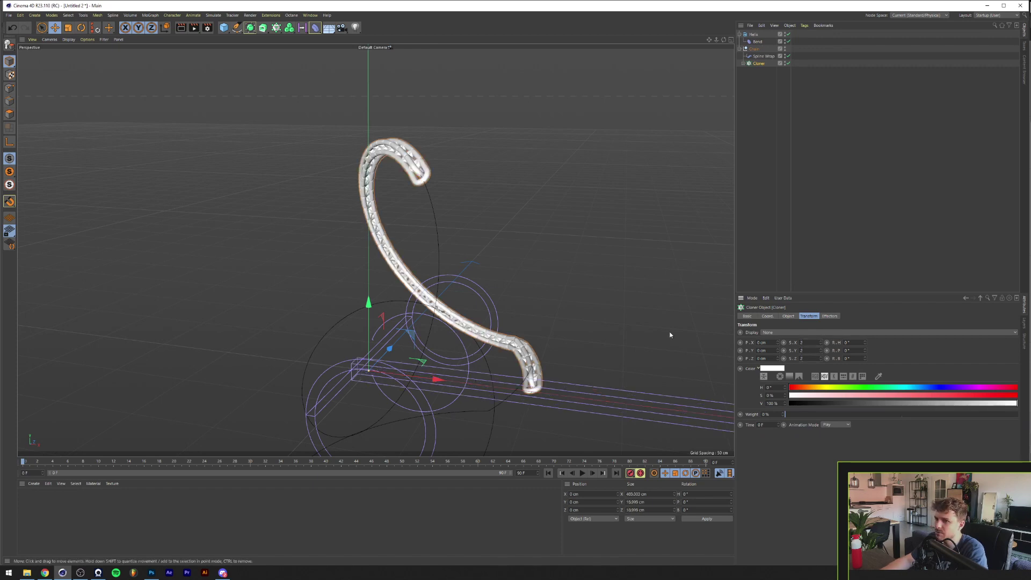
Step: Set the clones' X spacing to 12 cm and raise the clone count further to lengthen the chain
{"action": "left_click", "coordinate": [788, 316]}
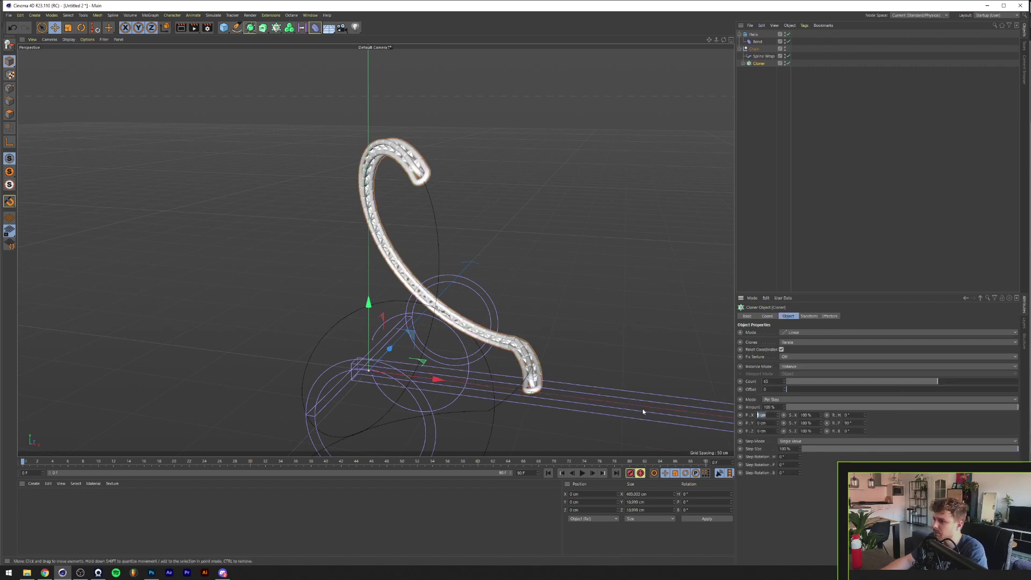
{"action": "double_click", "coordinate": [762, 415]}
{"action": "type", "text": "12"}
{"action": "key", "text": "Return"}
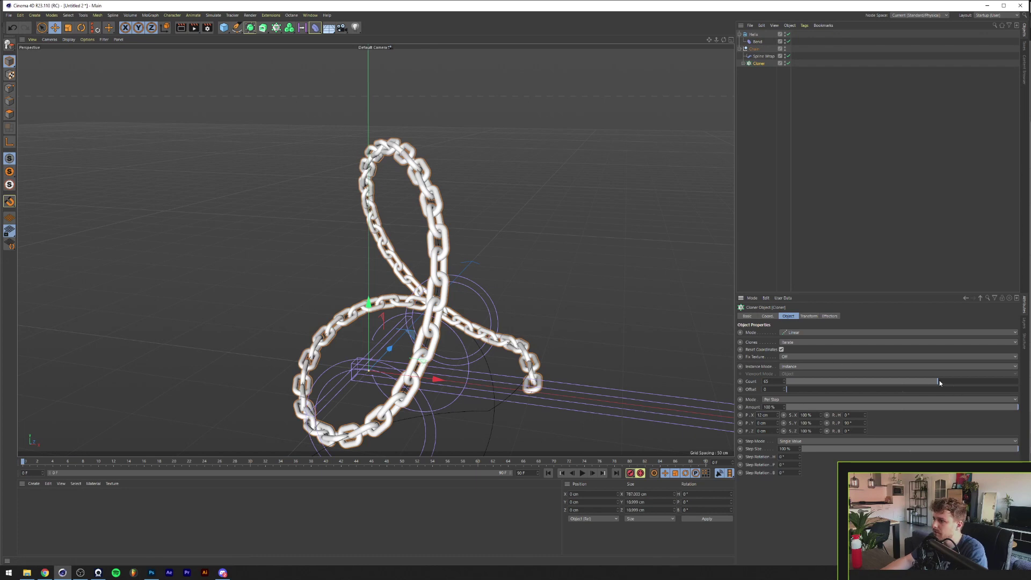
{"action": "left_click_drag", "start_coordinate": [939, 382], "coordinate": [975, 382]}
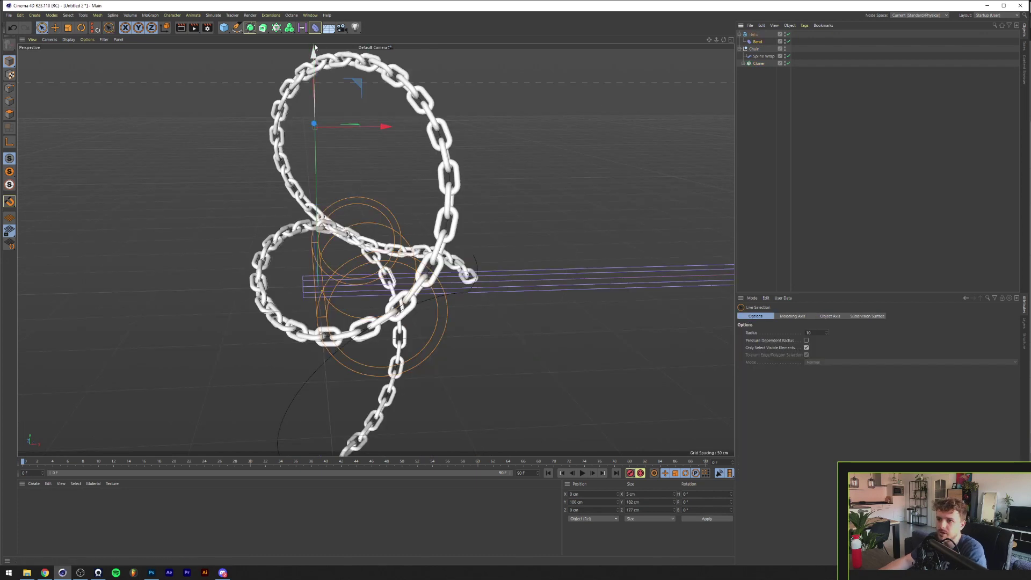
Step: Lower the Bend deformer to about 75 cm in Y and rotate it around its vertical axis to reshape the chain
{"action": "left_click_drag", "start_coordinate": [315, 47], "coordinate": [314, 96]}
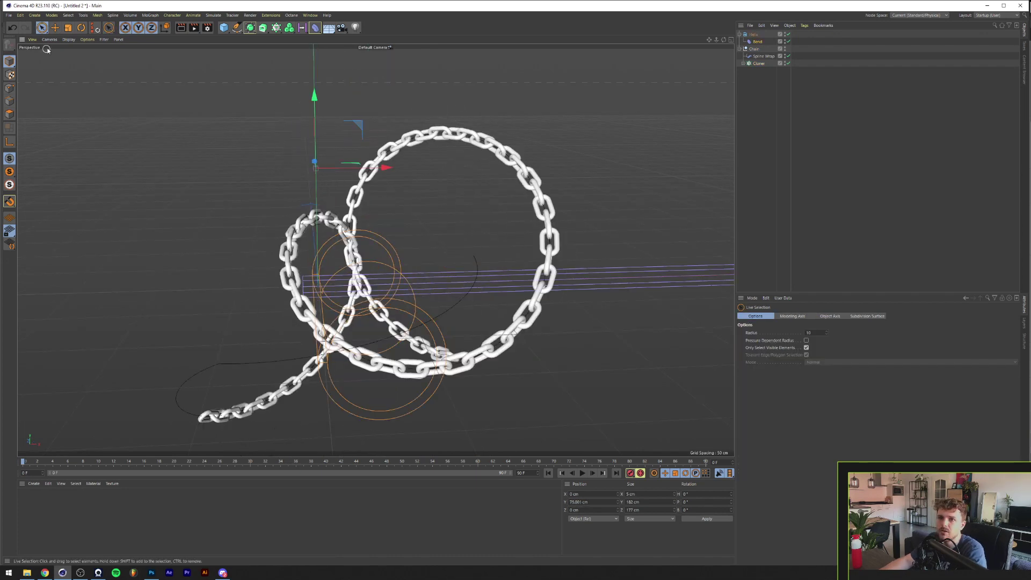
{"action": "left_click", "coordinate": [81, 28]}
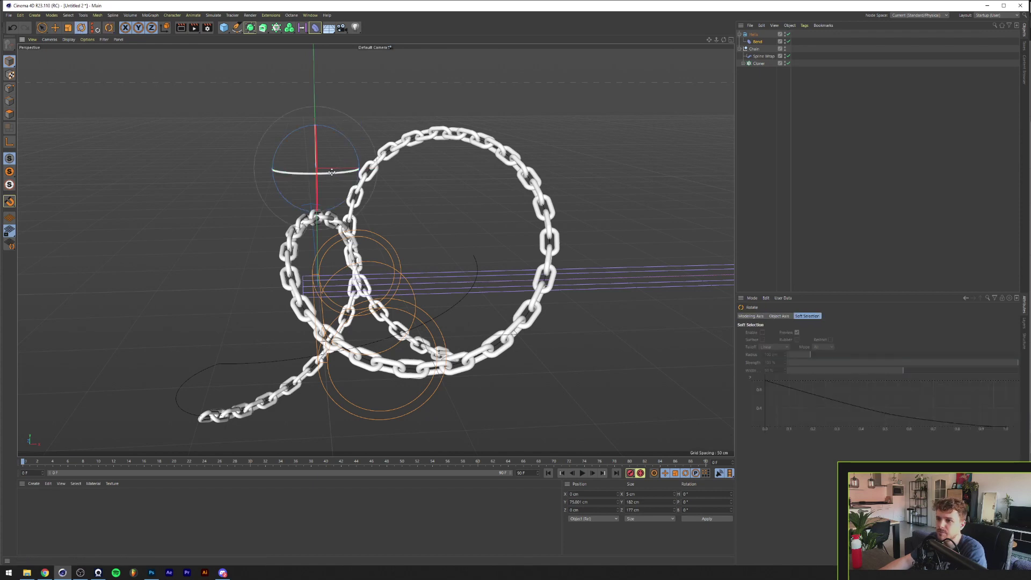
{"action": "left_click_drag", "start_coordinate": [332, 172], "coordinate": [304, 167]}
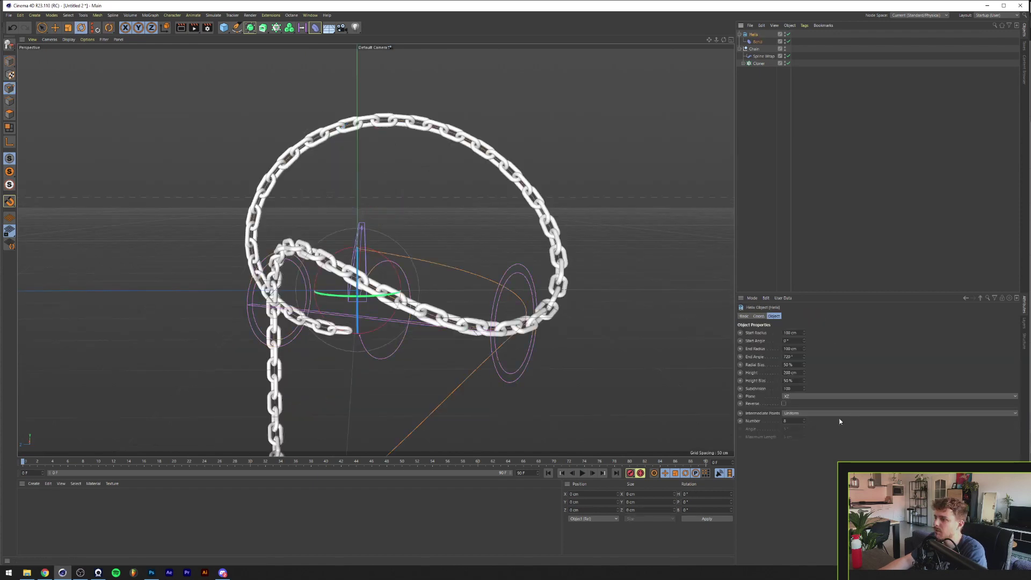
Step: Adjust the Helix to an end angle of about 661° and a start radius of about 111 cm, keeping Uniform intermediate points
{"action": "left_click_drag", "start_coordinate": [804, 356], "coordinate": [804, 387]}
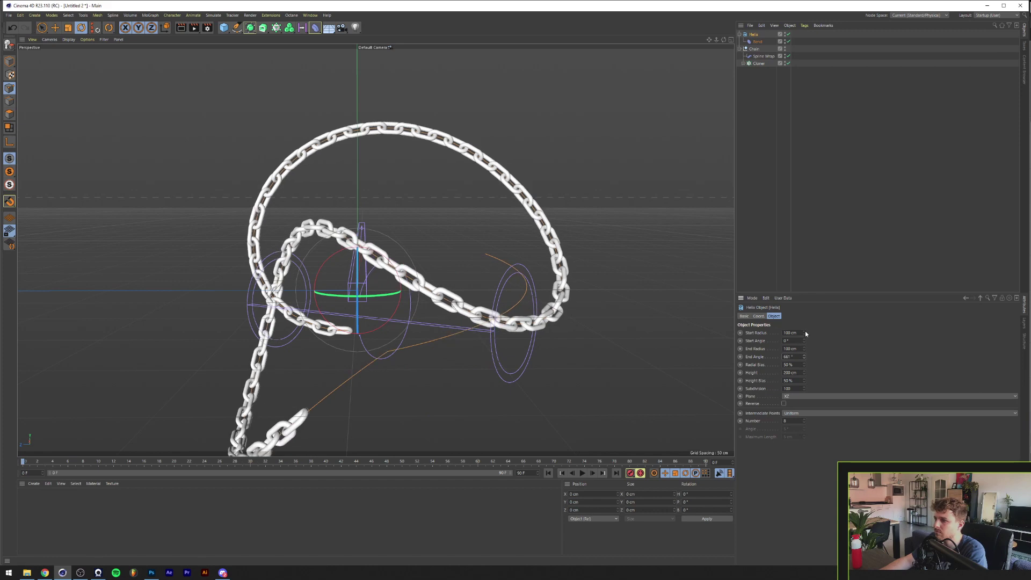
{"action": "left_click_drag", "start_coordinate": [805, 332], "coordinate": [801, 399]}
{"action": "left_click", "coordinate": [802, 414]}
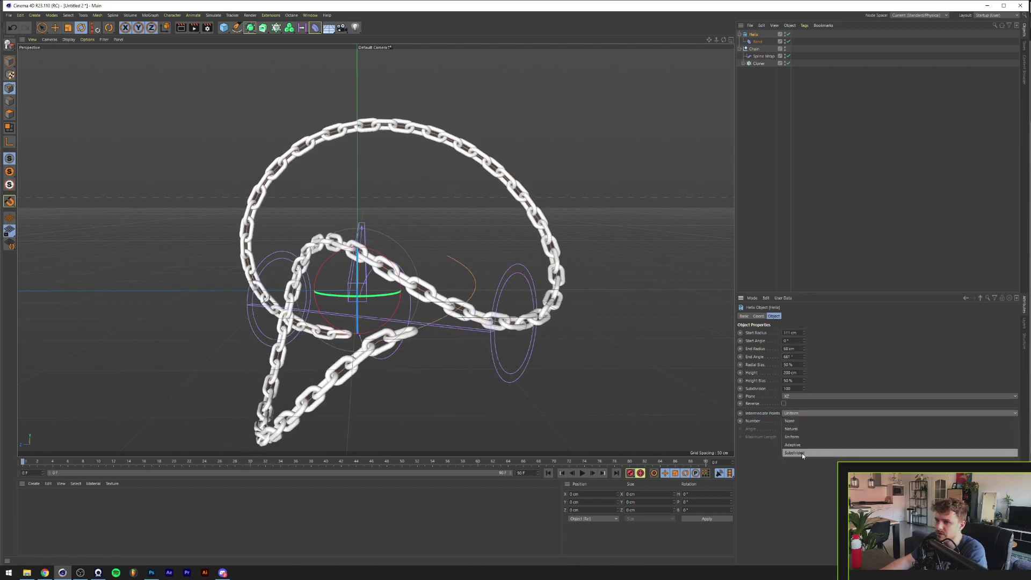
{"action": "left_click", "coordinate": [801, 436]}
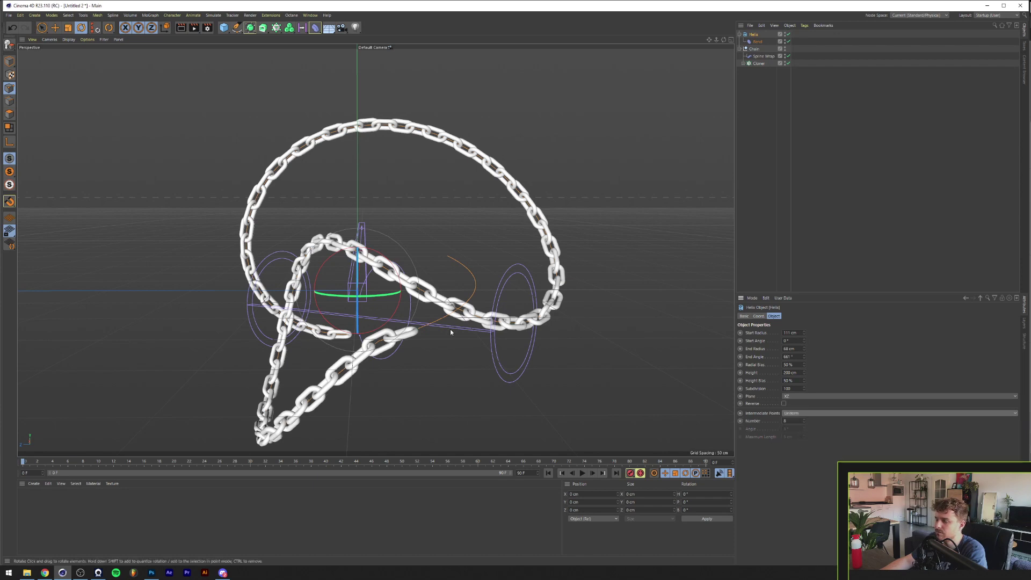
{"action": "left_click_drag", "start_coordinate": [301, 297], "coordinate": [372, 307], "text": "alt"}
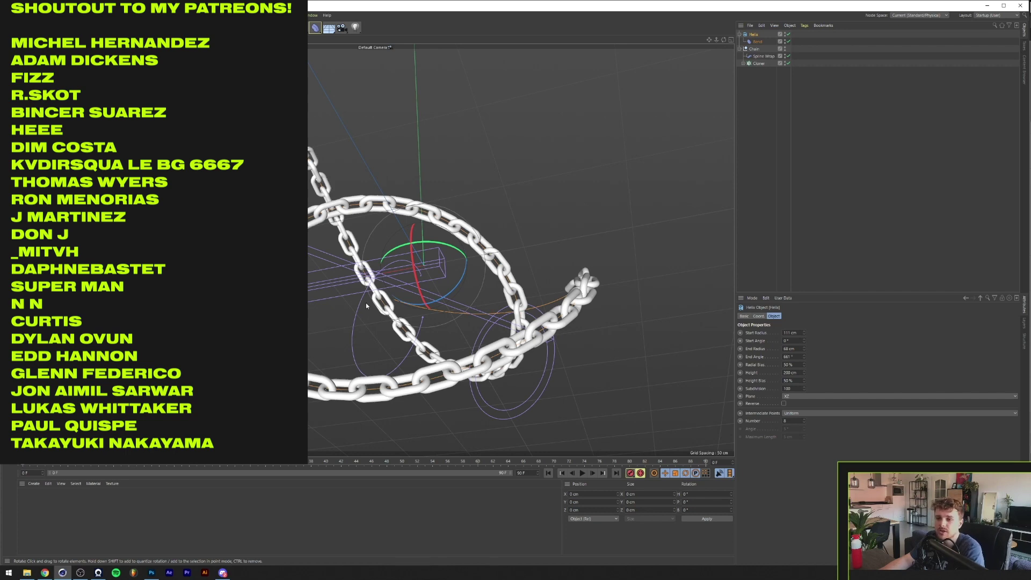
{"action": "middle_click_drag", "start_coordinate": [366, 303], "coordinate": [426, 307], "text": "alt"}
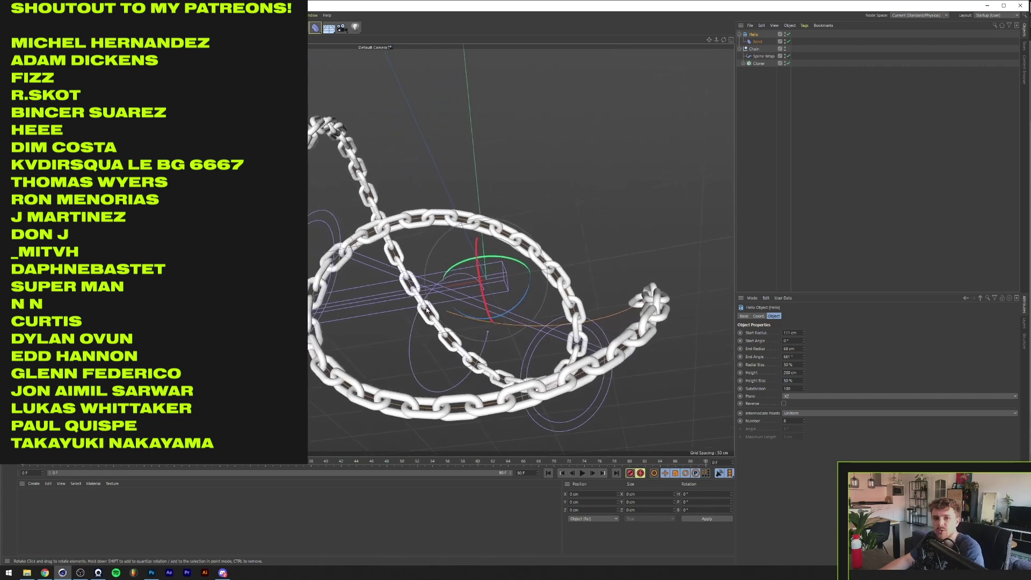